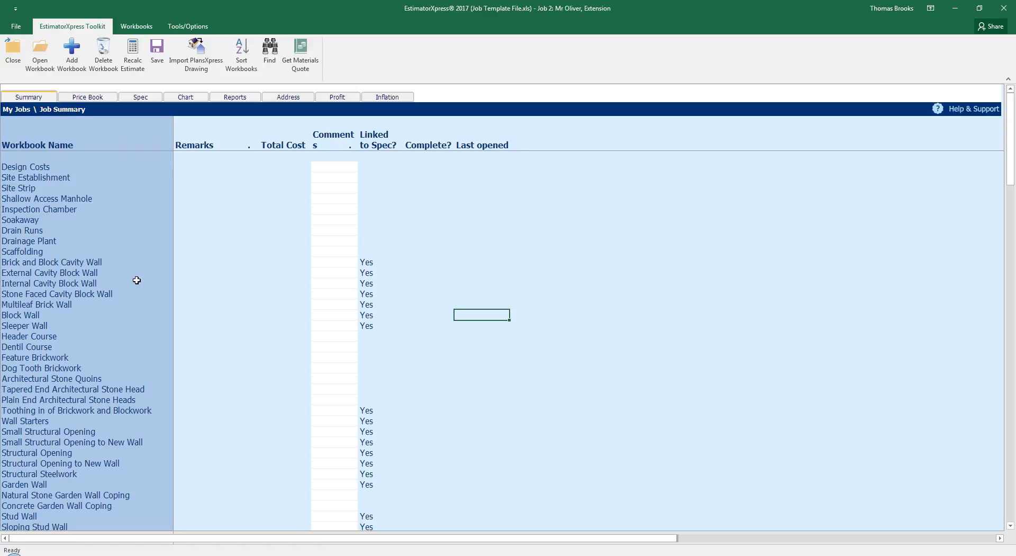
Open the Brick and Block Cavity Wall workbook and create a worksheet named External Walls with the location Extension
click(97, 262)
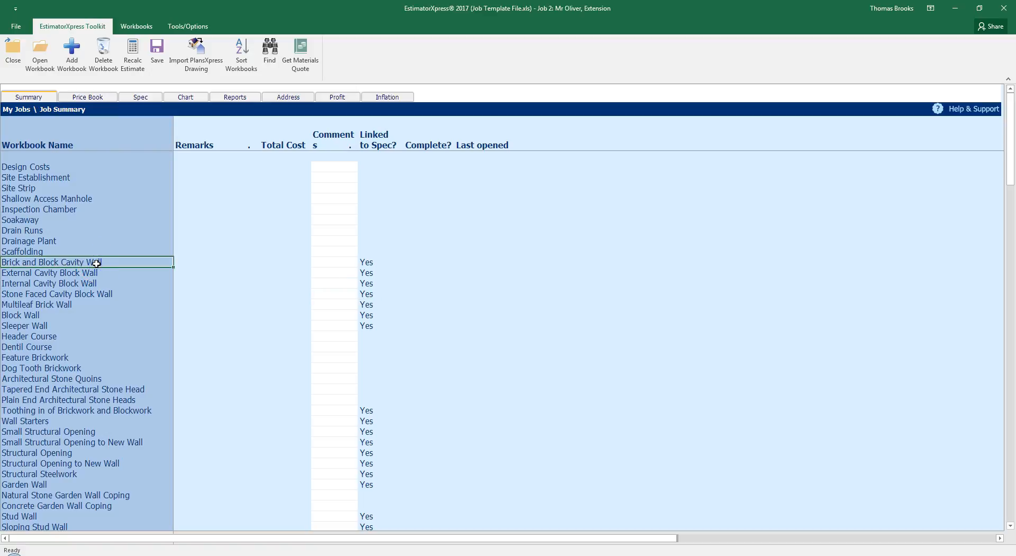
click(40, 55)
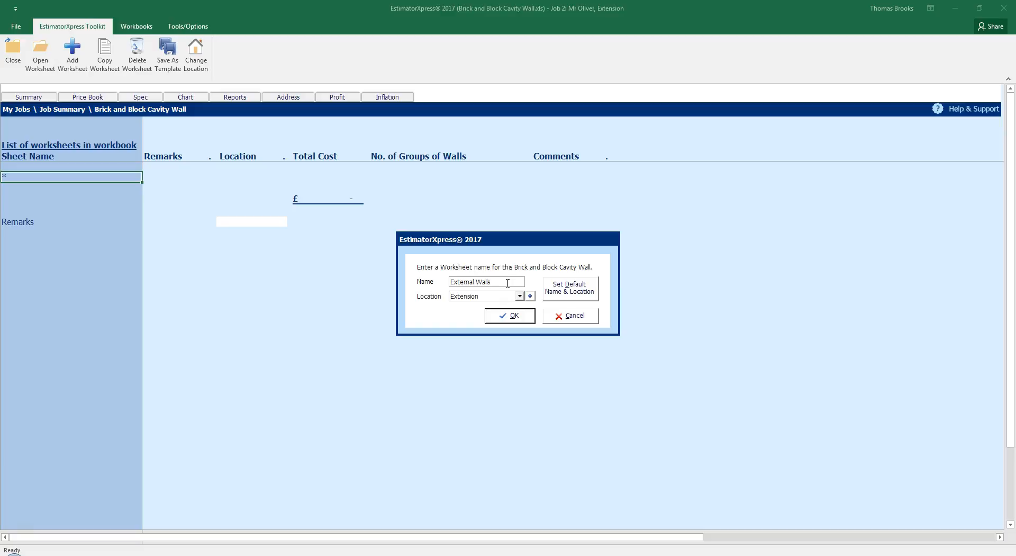
click(514, 317)
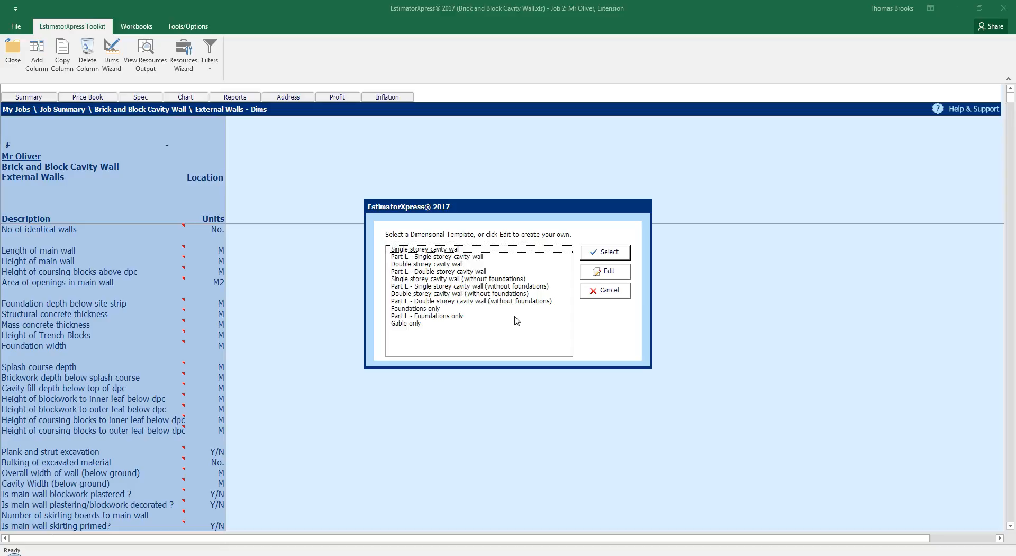
Add a wall from the Double storey cavity wall template with a height of 4.6 m and a length of 2.5 m
click(444, 264)
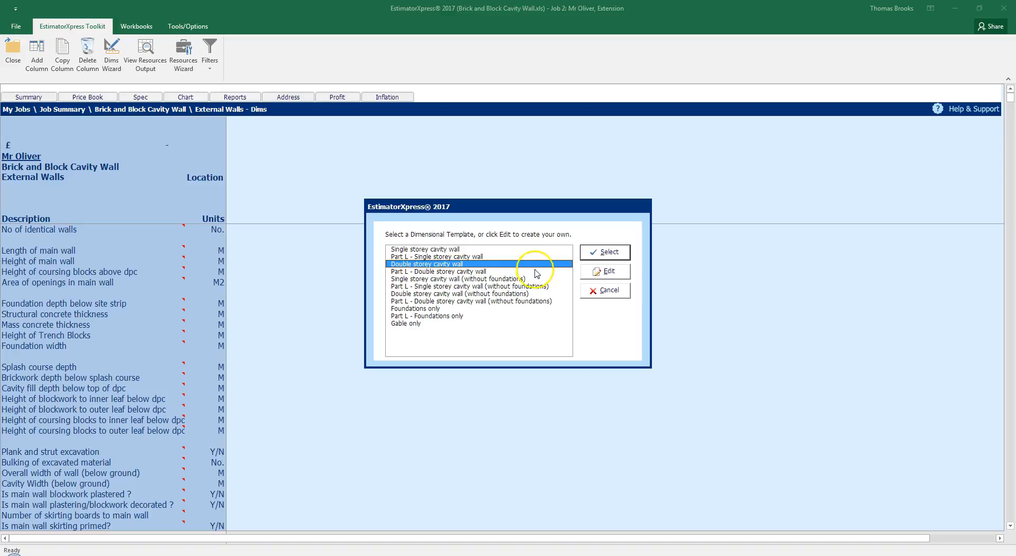
click(618, 254)
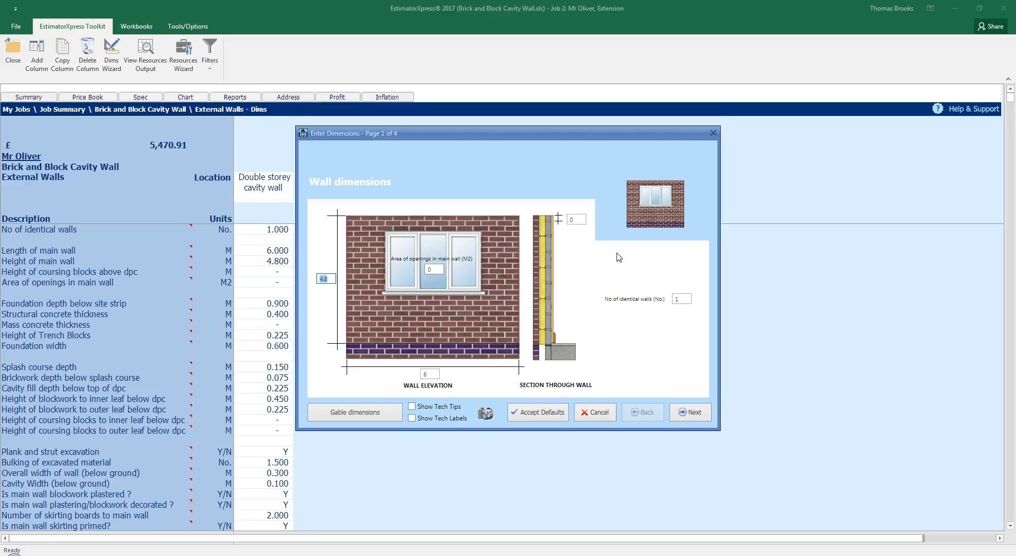
click(330, 279)
click(428, 373)
click(439, 269)
click(333, 280)
click(423, 374)
text(2.5)
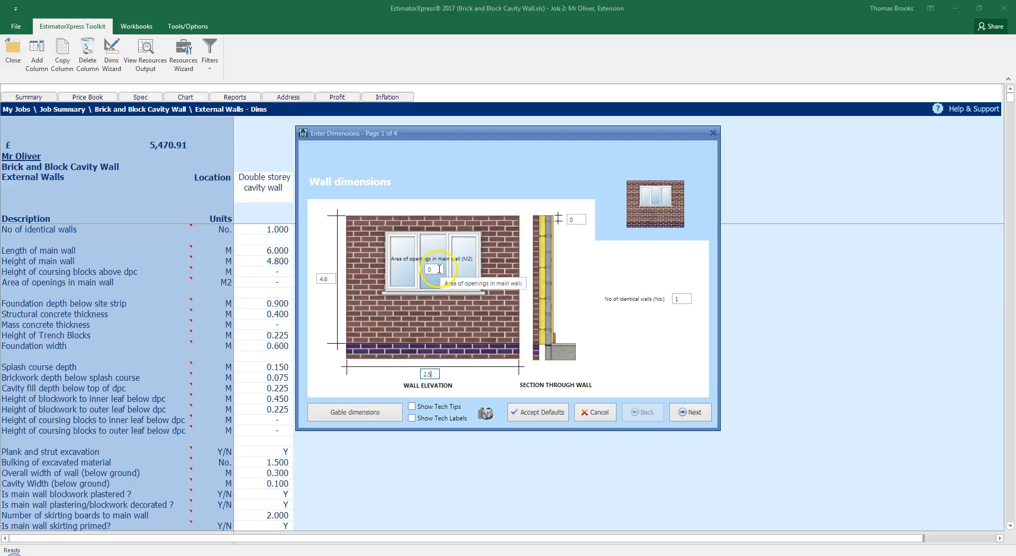
Check the number of identical walls and the gable dimension fields, and return to the wall dimensions
click(682, 300)
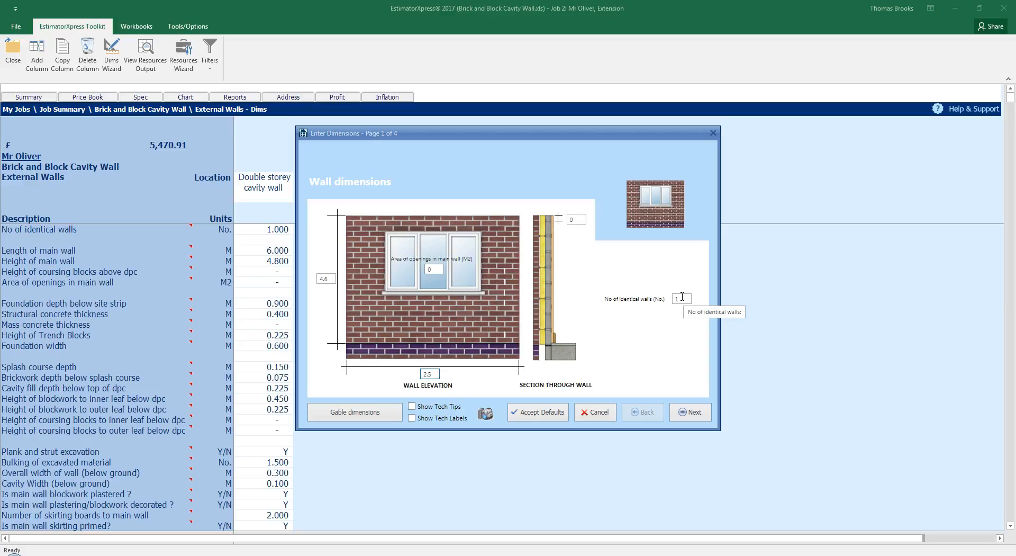
click(406, 333)
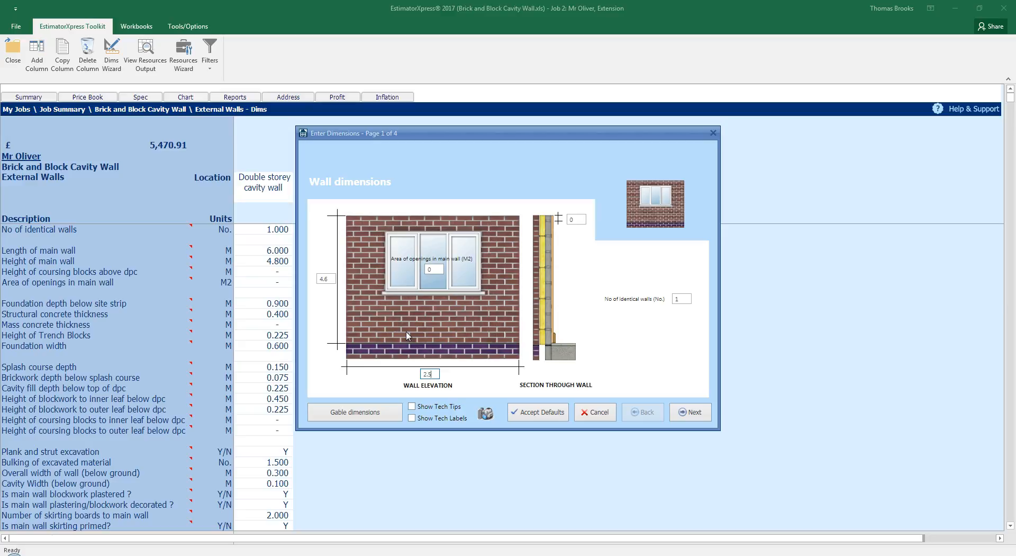
click(366, 415)
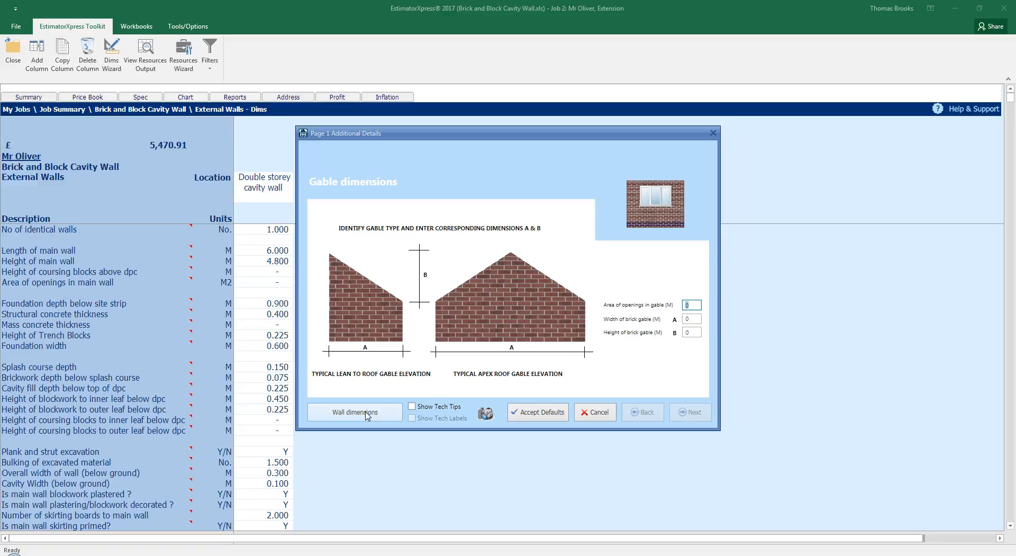
click(367, 414)
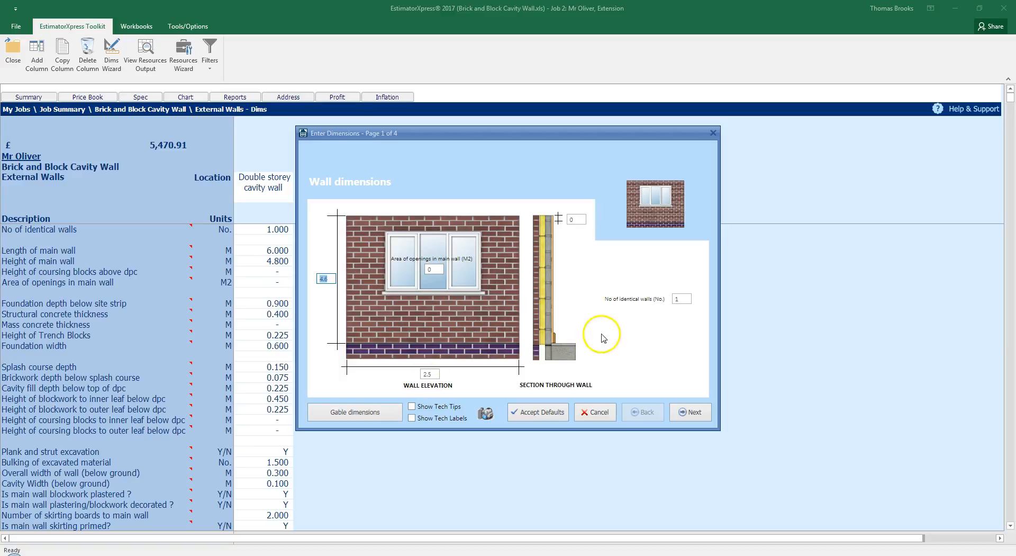
Show the technical labels on the foundation details, keep the default foundation values and continue to the footing details
click(698, 412)
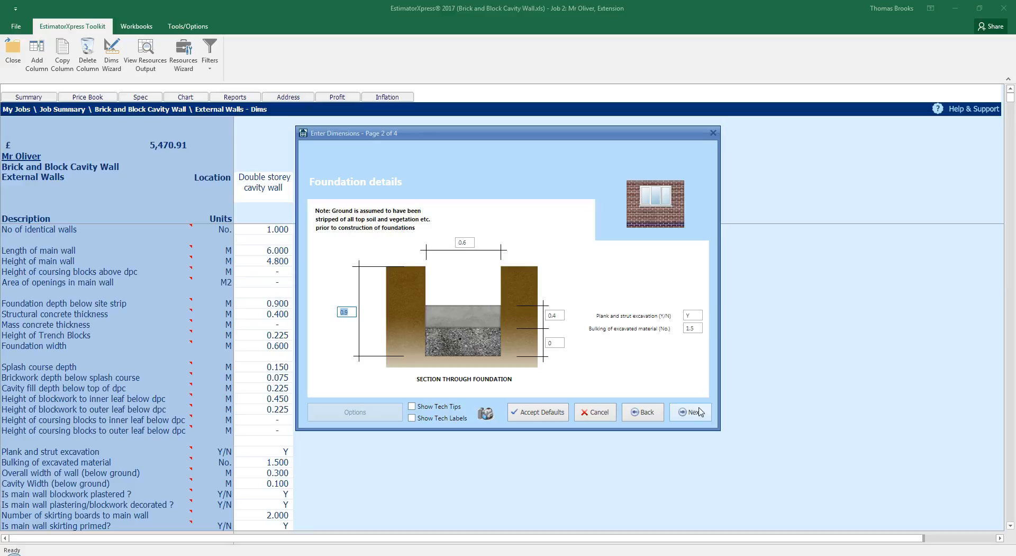
click(558, 315)
click(412, 418)
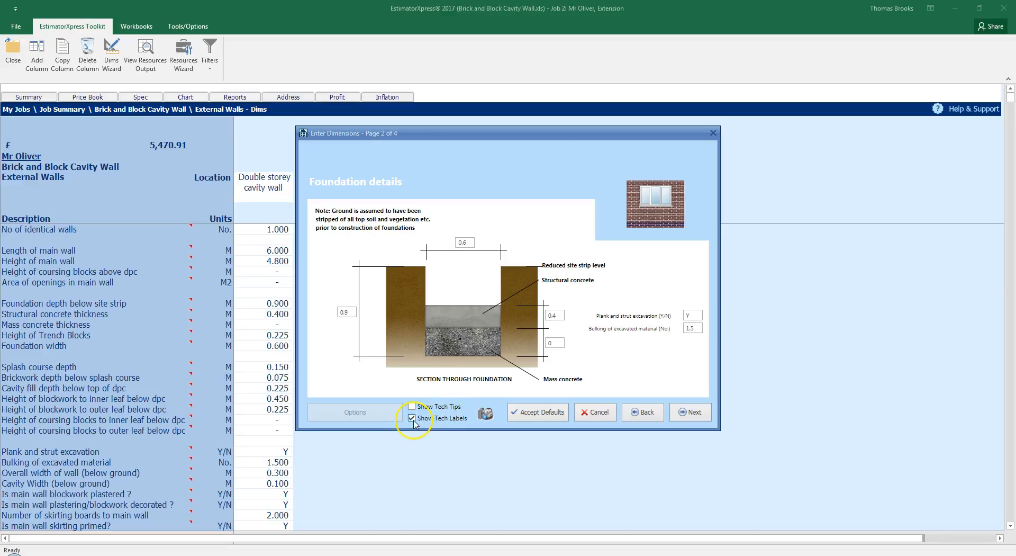
click(558, 316)
click(556, 342)
click(696, 327)
click(695, 412)
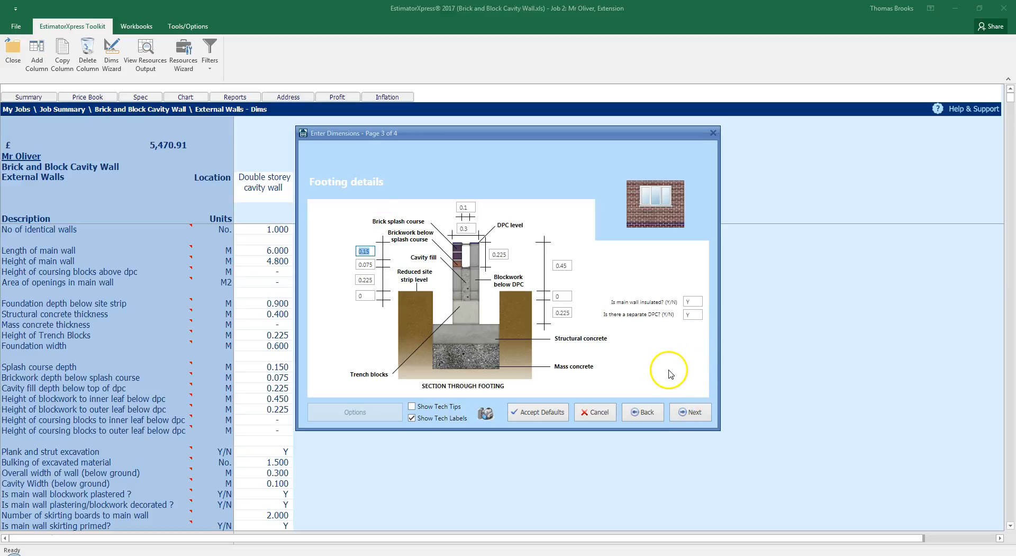
Show the technical tips on the footing details and check the splash course depth, main wall insulation and separate DPC entries
click(369, 248)
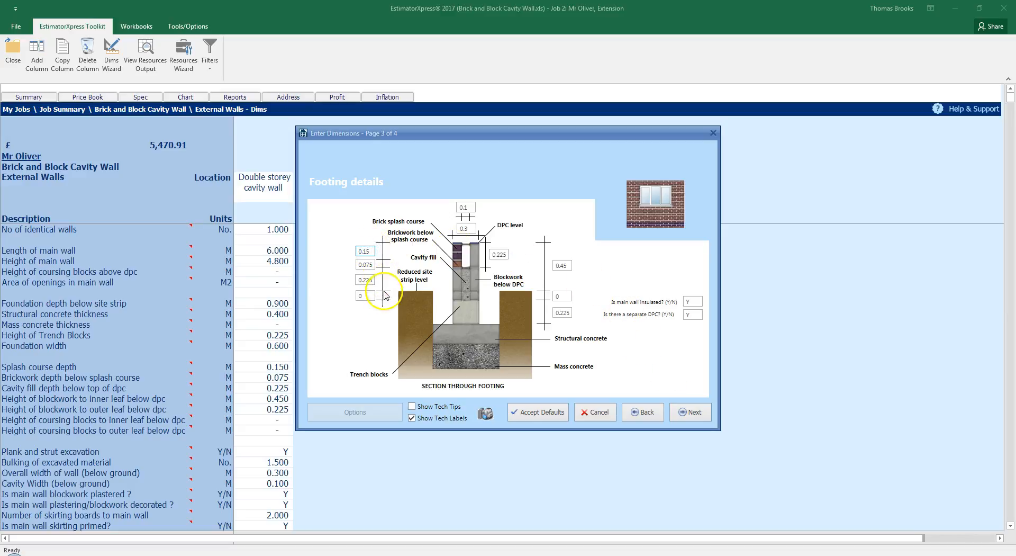
click(413, 406)
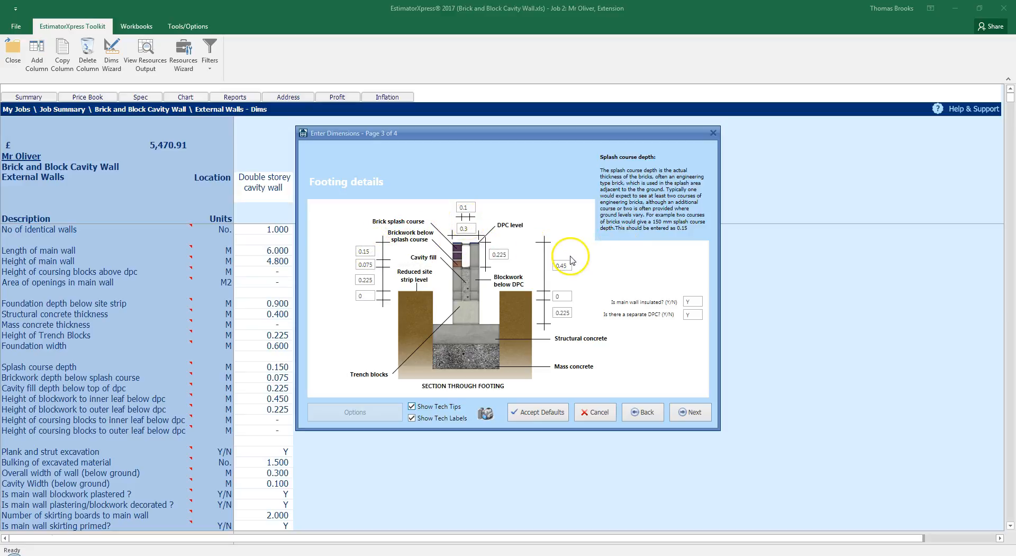
click(569, 315)
click(699, 300)
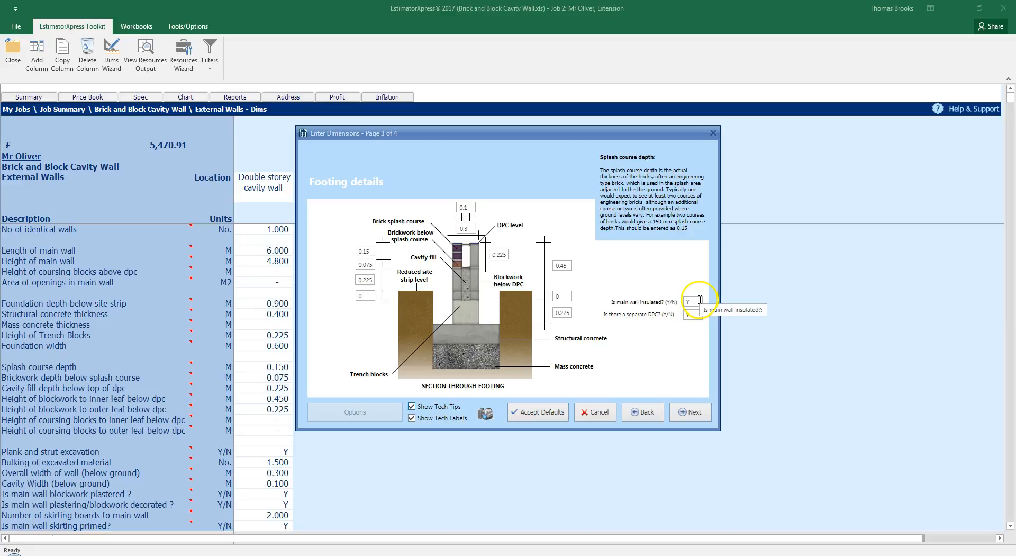
click(694, 314)
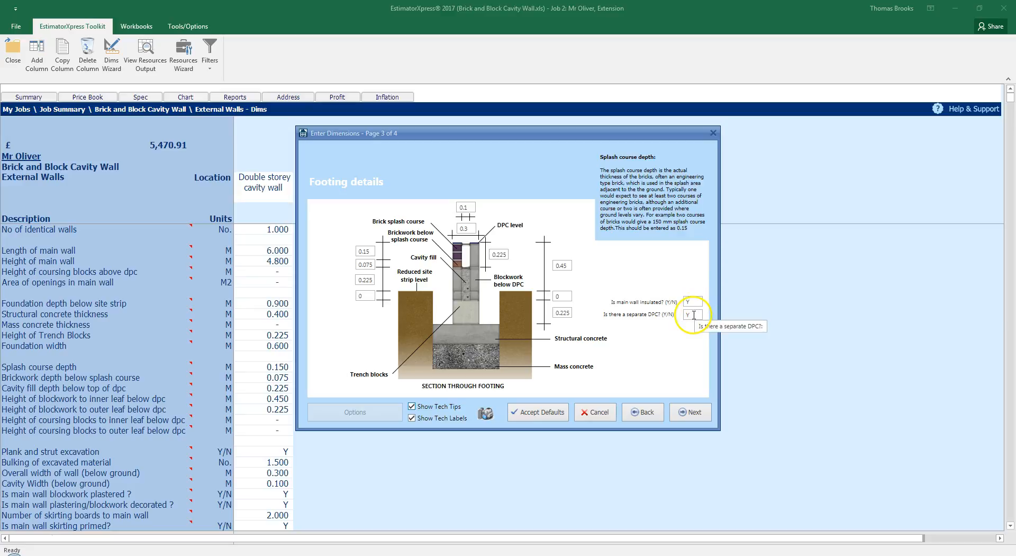
Keep the default plastering and decoration settings, with 2 skirting boards to the main wall, and finish the wall's dimension entry
click(683, 408)
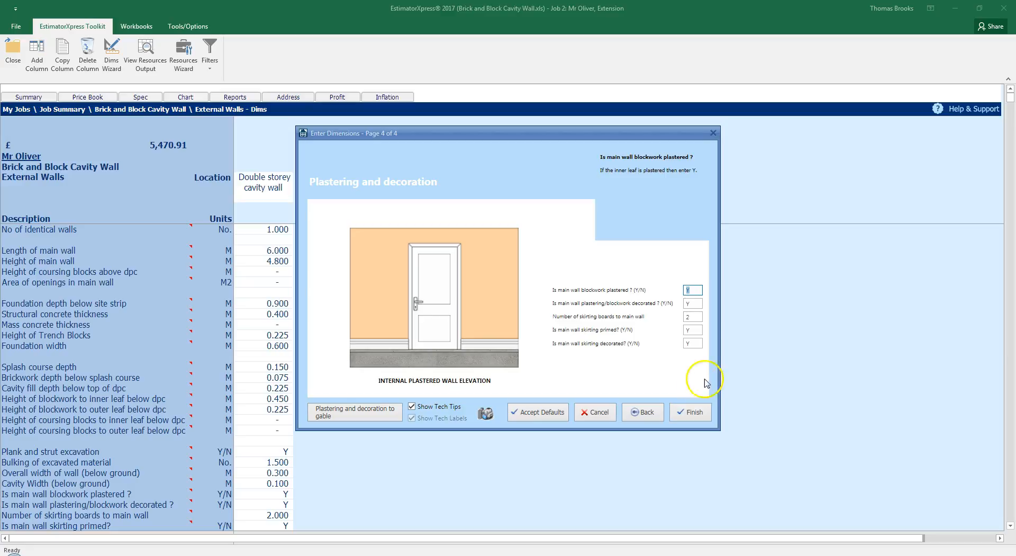
click(694, 317)
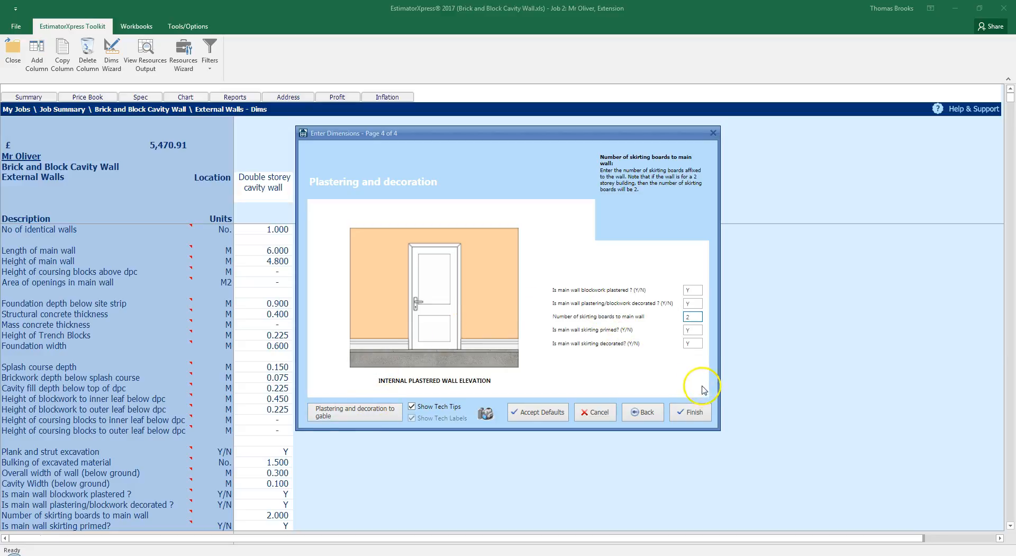
click(693, 412)
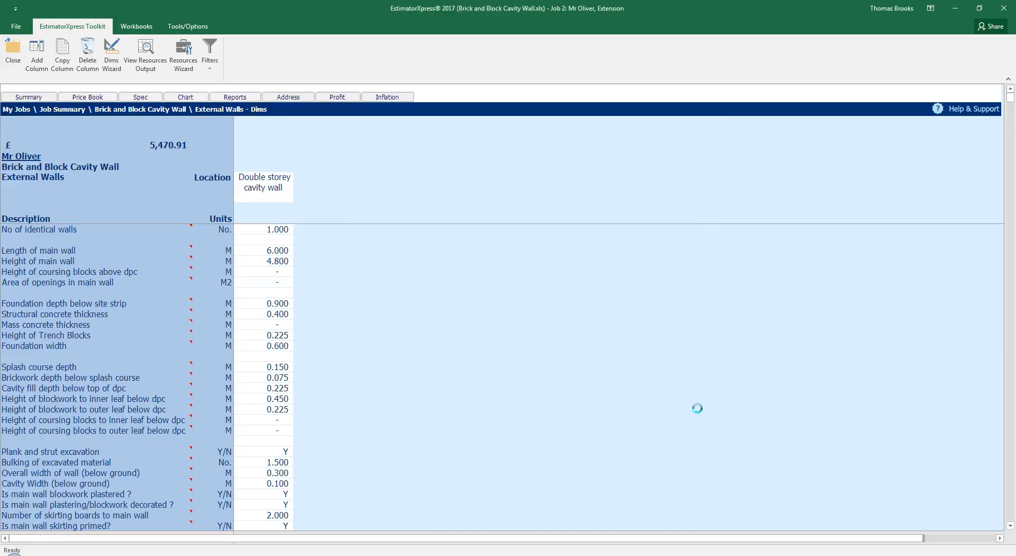
Duplicate the column of the 2.5 m double storey cavity wall
click(285, 230)
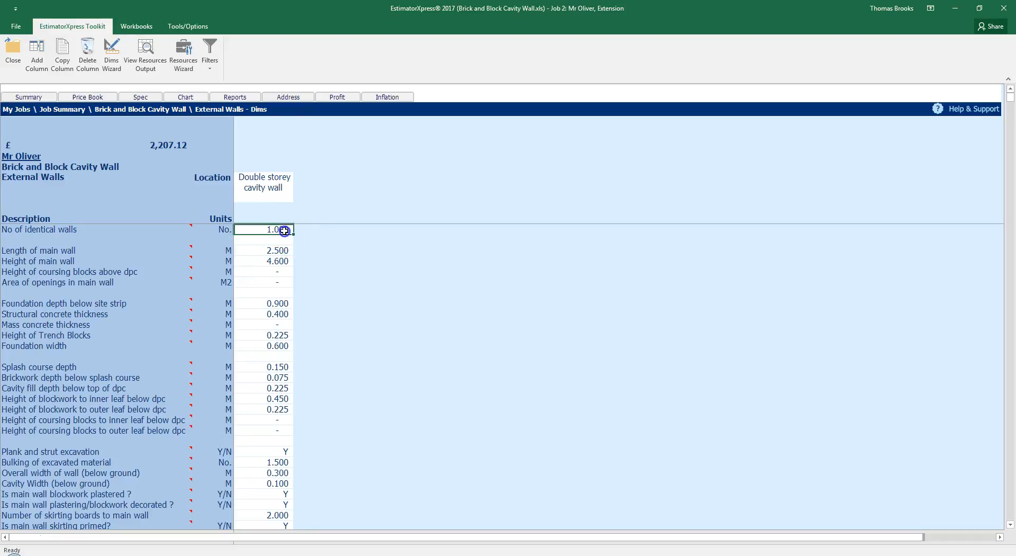
click(62, 56)
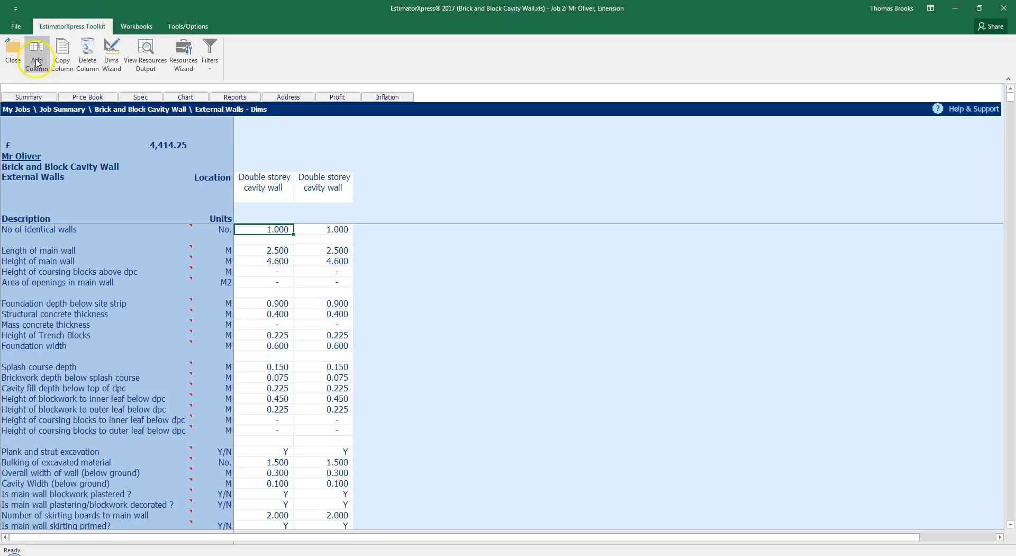
Add another wall column based on the Double storey cavity wall template
click(37, 63)
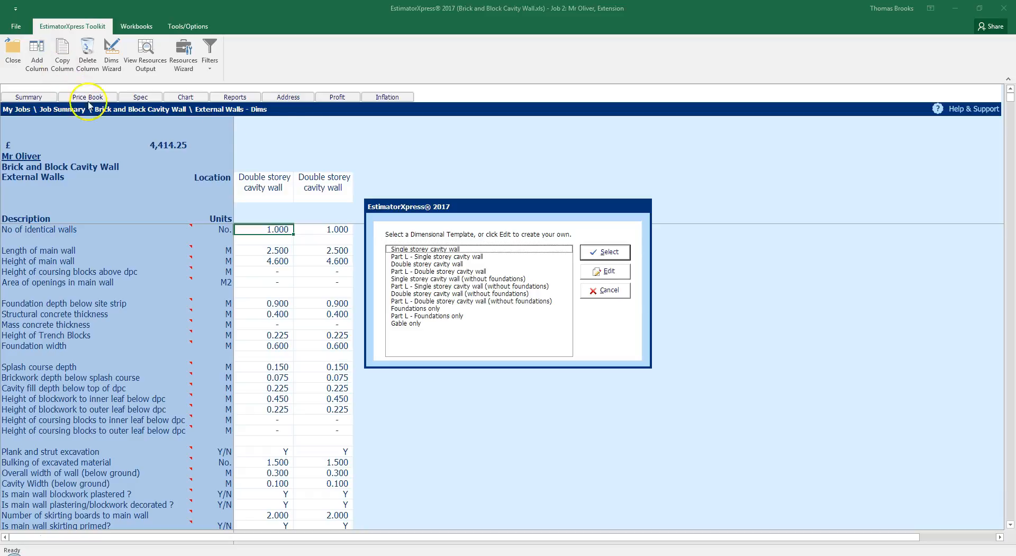
click(437, 264)
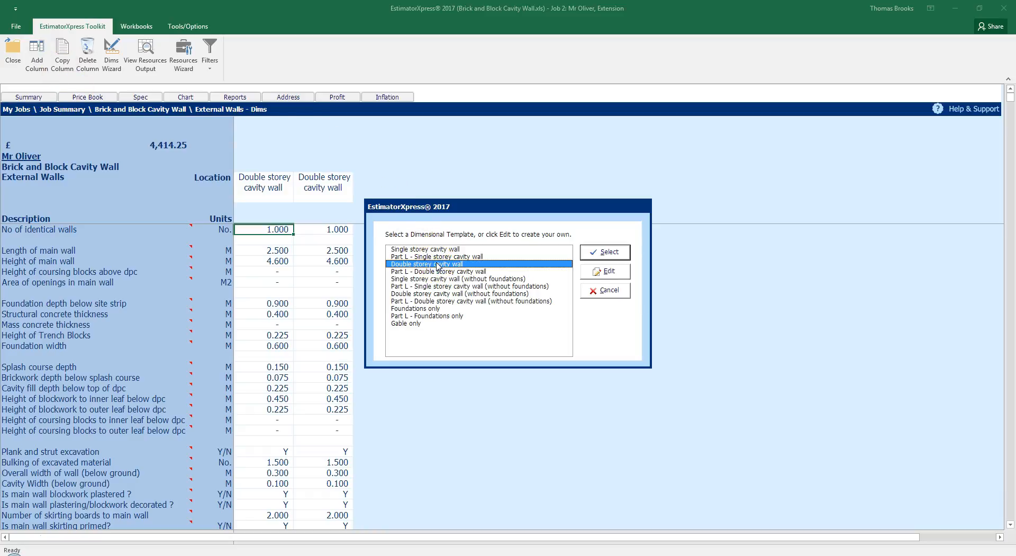
click(597, 252)
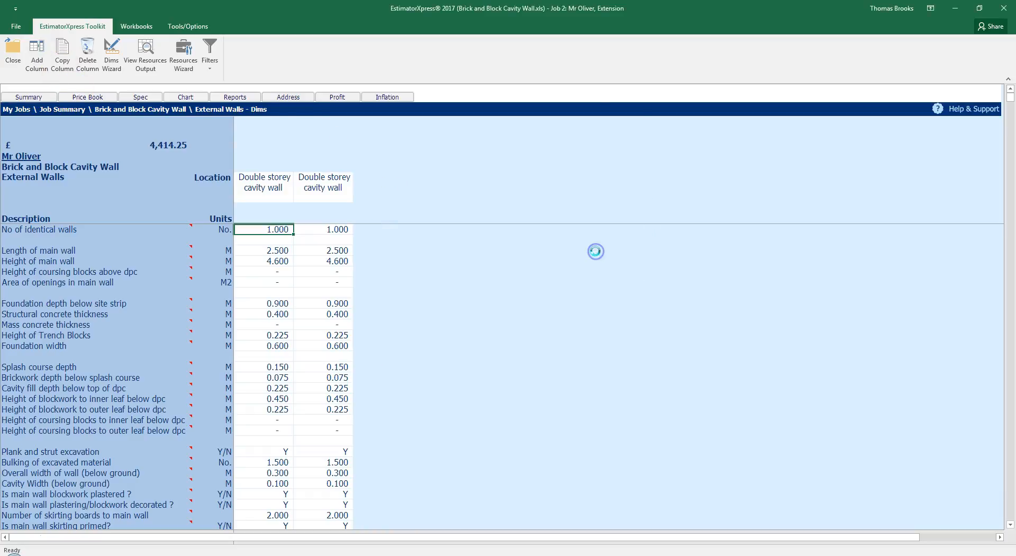
Set the new wall's height to 4.6 m, its length to 4 m and its area of openings to 4.32 m2
click(331, 279)
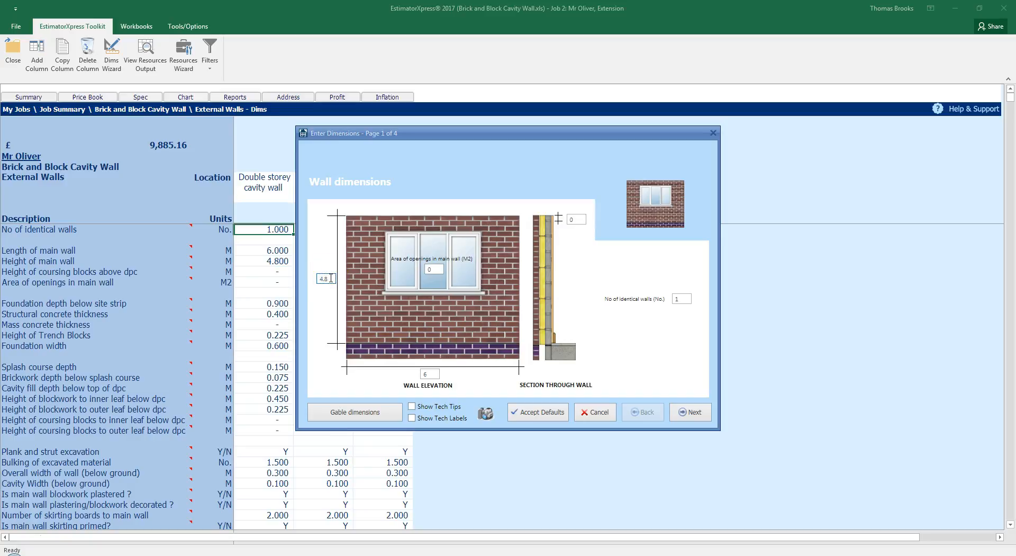
text(.6)
click(430, 373)
text(4)
click(416, 269)
click(417, 280)
text(4.32)
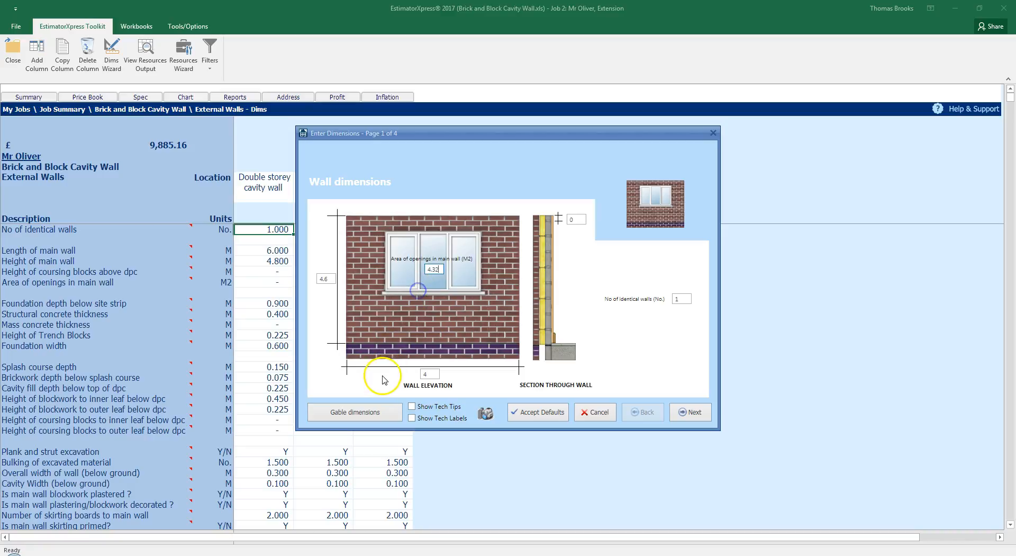
Set the brick gable's width to 4 m and its height to 2 m, and return to the wall dimensions
click(374, 412)
click(694, 305)
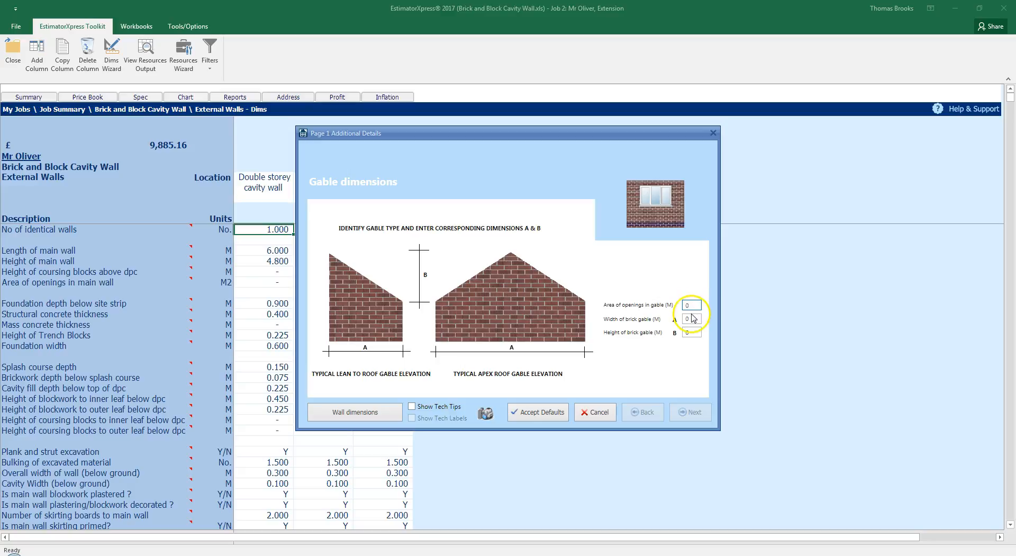
click(677, 316)
text(4)
click(694, 332)
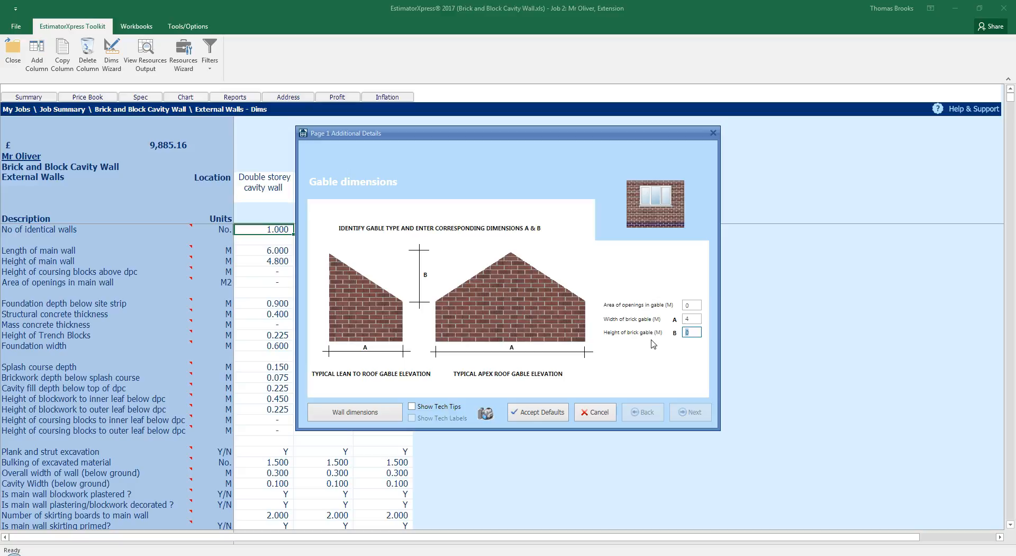
text(2)
click(394, 412)
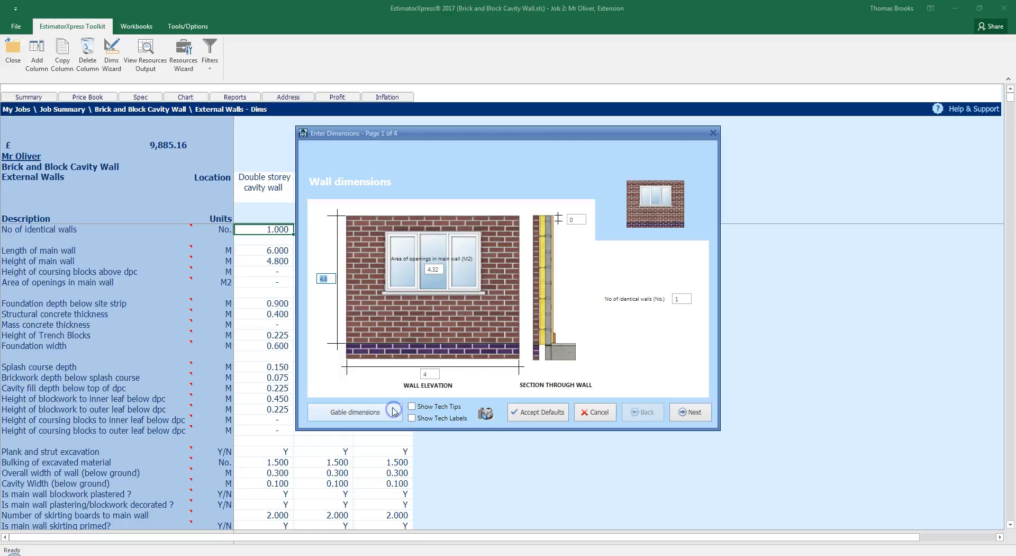
Keep the default foundation and footing details and continue to the plastering and decoration page
click(688, 412)
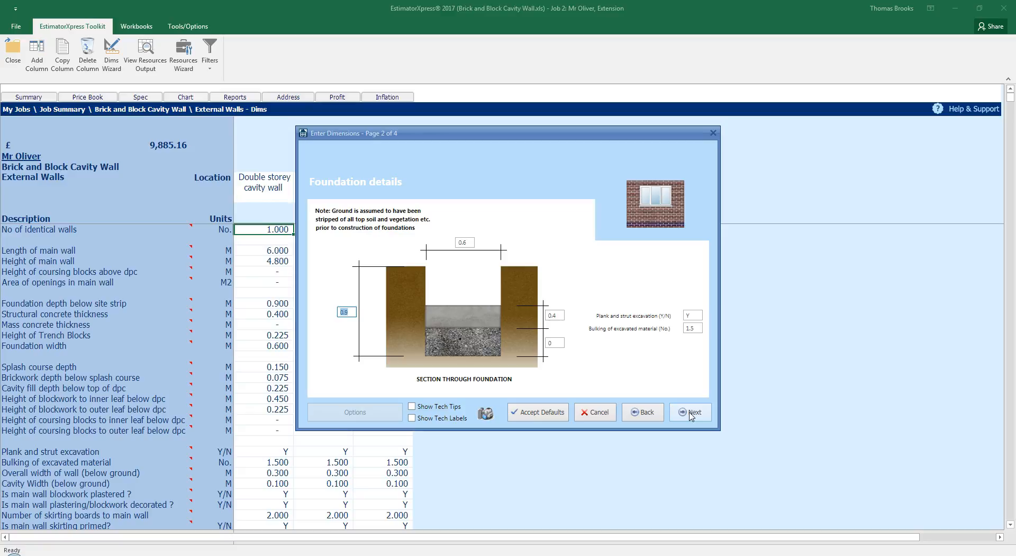
click(691, 414)
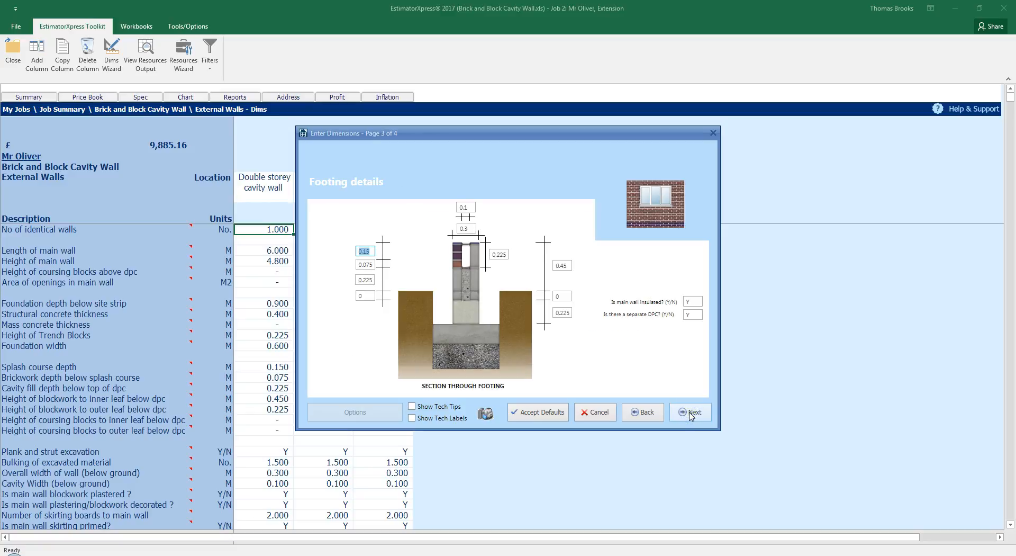
click(690, 413)
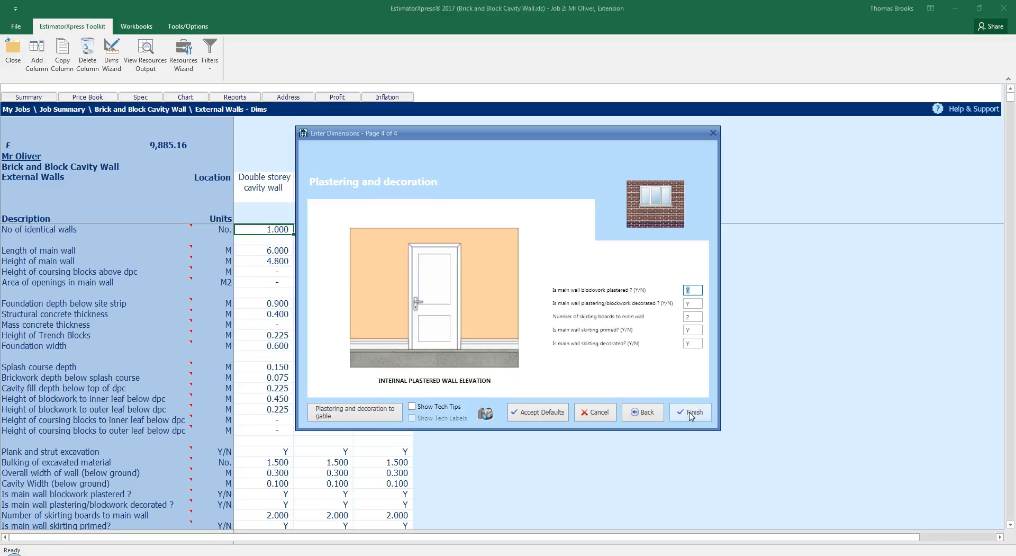
Examine the gable plastering and decoration details and return to the main wall's plastering and decoration page
click(349, 416)
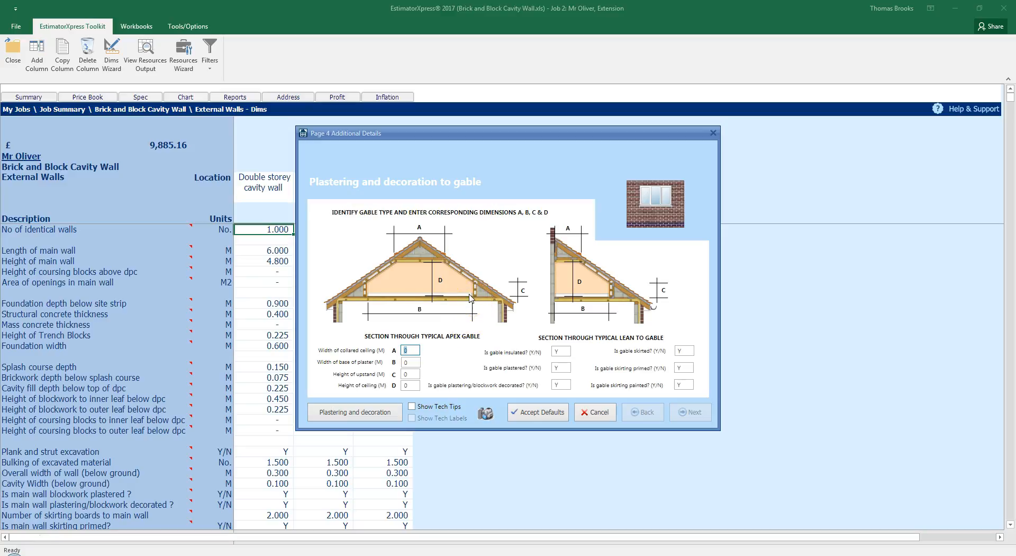
click(422, 315)
click(443, 315)
click(442, 315)
click(395, 412)
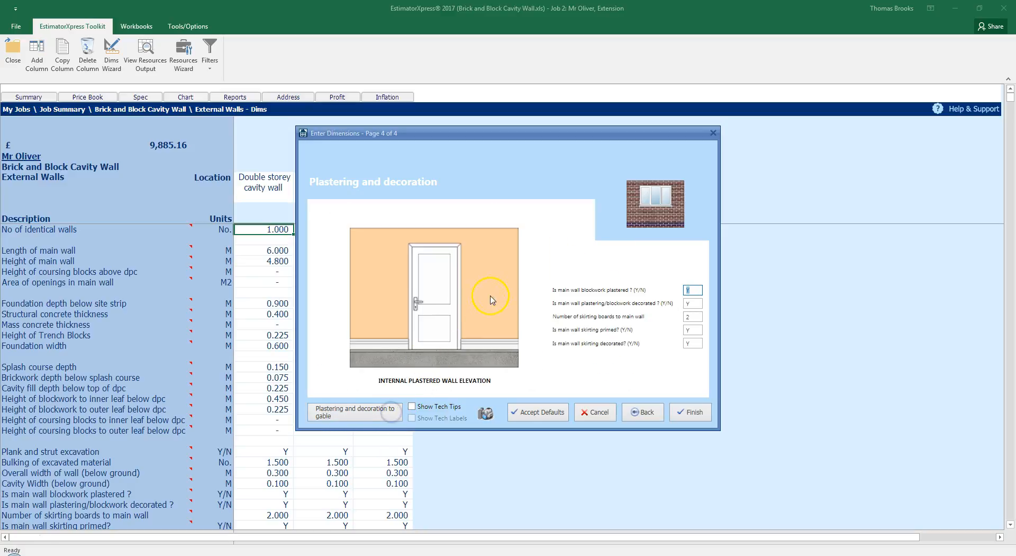
Finish entering the wall's dimensions and rename the first wall column's location as Front Wall
click(694, 412)
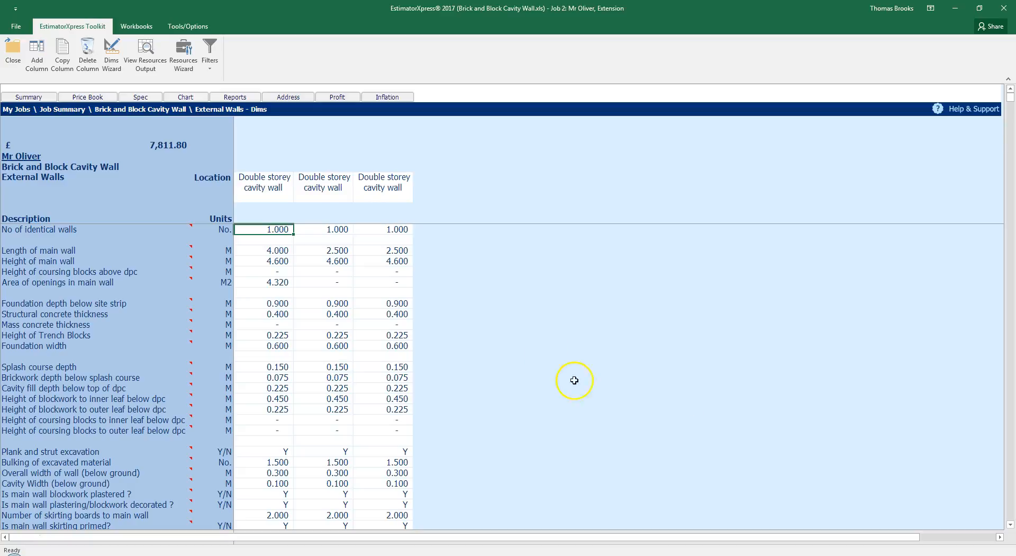
click(276, 195)
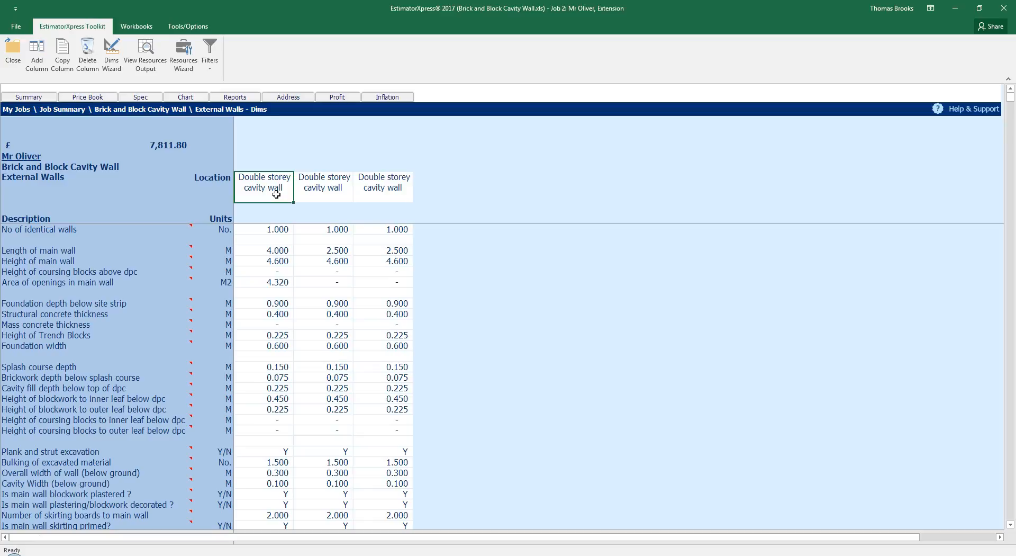
click(277, 194)
drag(285, 191, 235, 173)
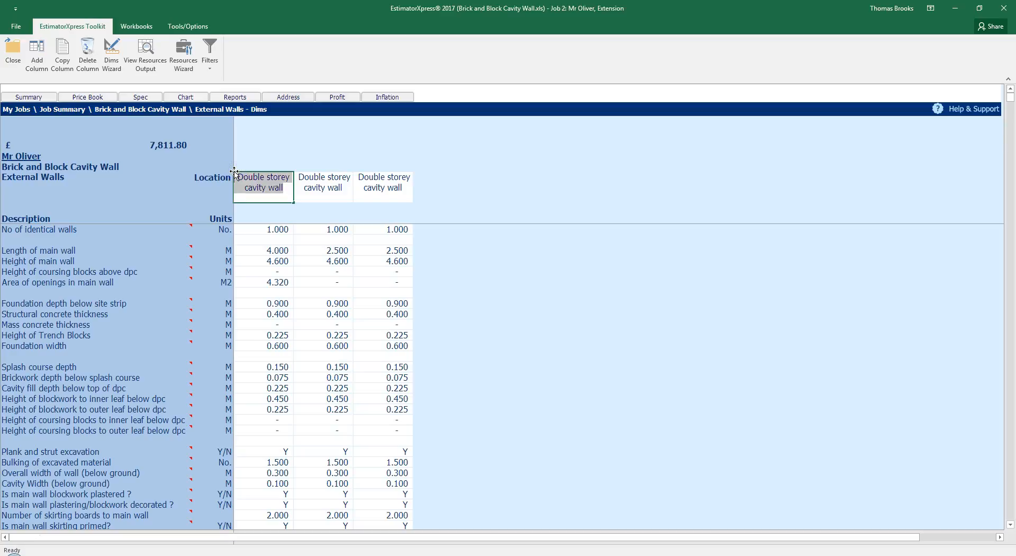
key(BackSpace)
text(Front)
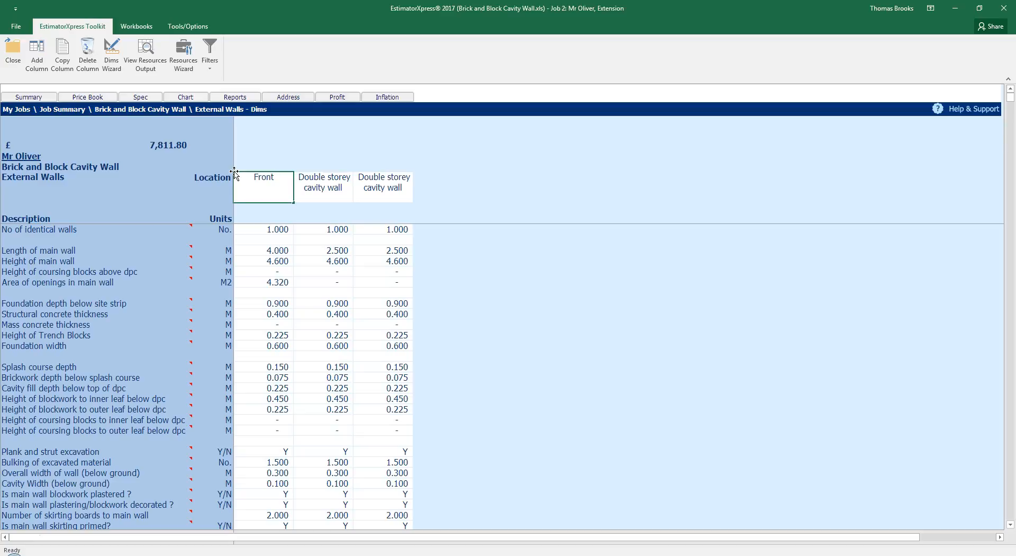
text( Wall)
Rename the second wall column's location as Side 1
click(333, 182)
double_click(331, 184)
double_click(328, 187)
drag(327, 185, 302, 175)
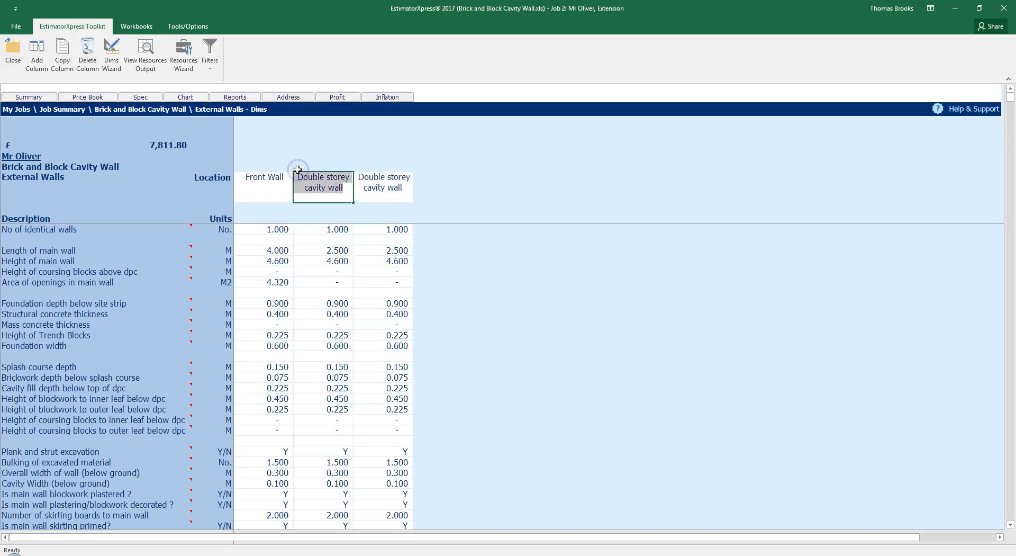
text(Side 1)
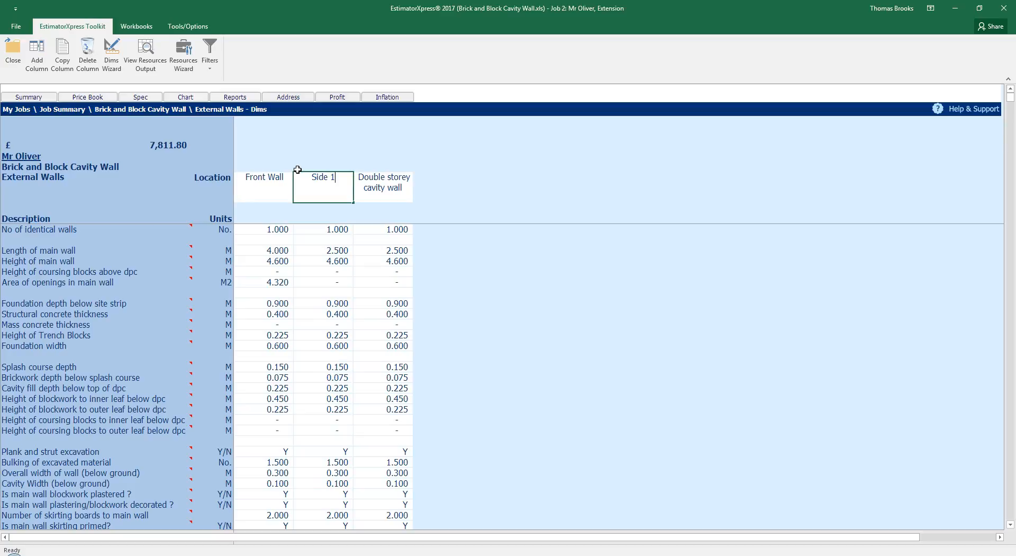
Rename the third wall column's location as Side 2
click(404, 182)
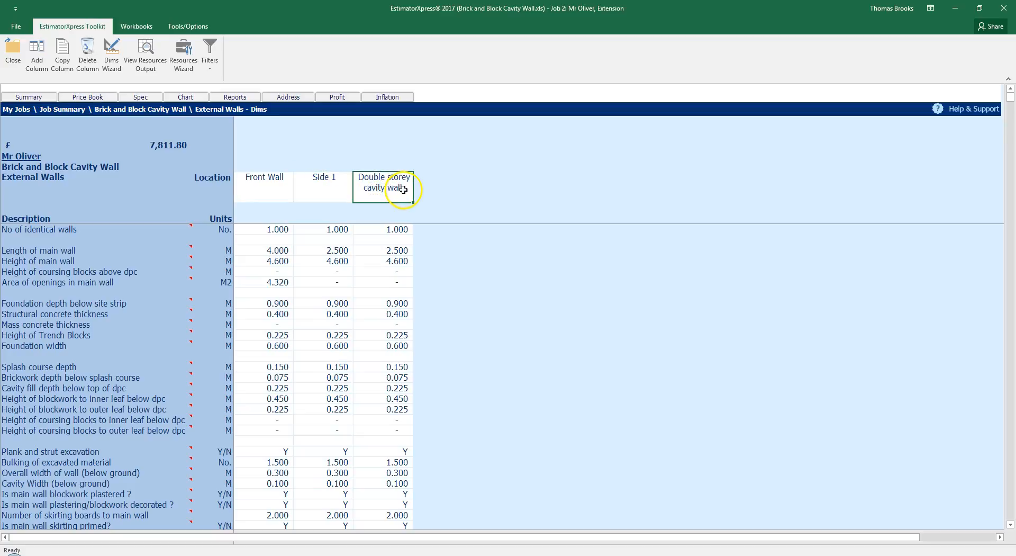
double_click(404, 189)
drag(403, 189, 359, 174)
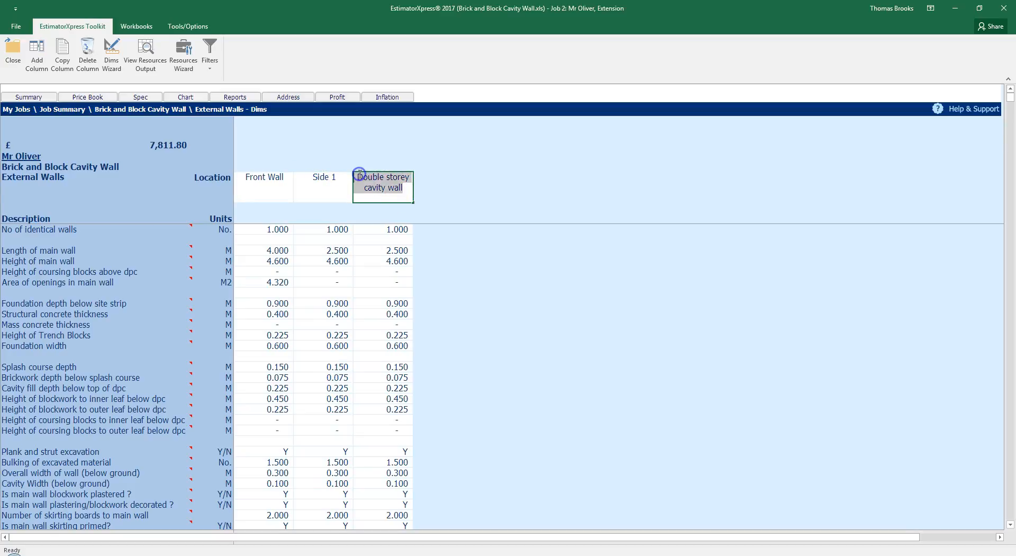
text(Side 2)
click(471, 186)
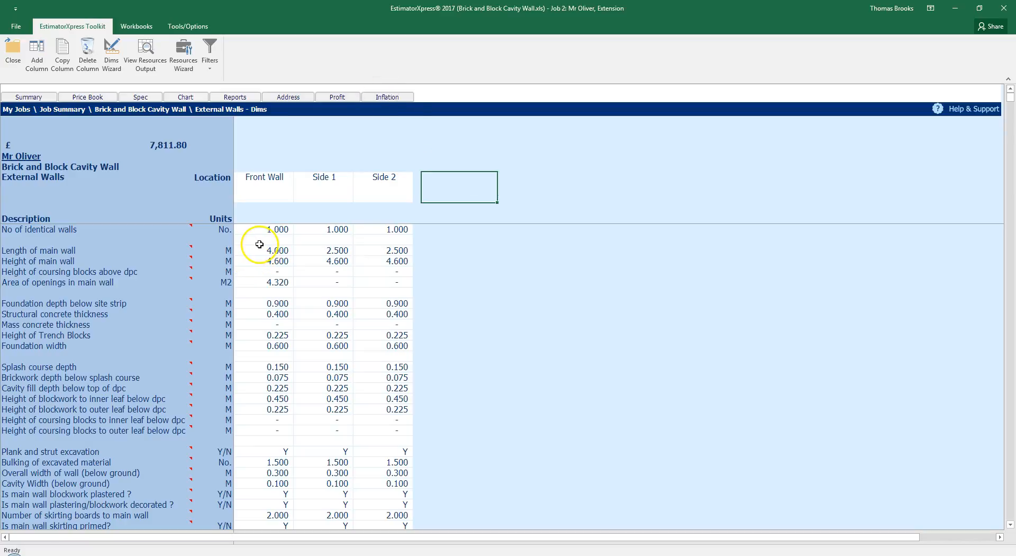
Check the lengths, heights, areas of openings and foundation depths entered for the front and side walls
scroll(266, 243, down, 1)
scroll(269, 245, up, 1)
click(274, 249)
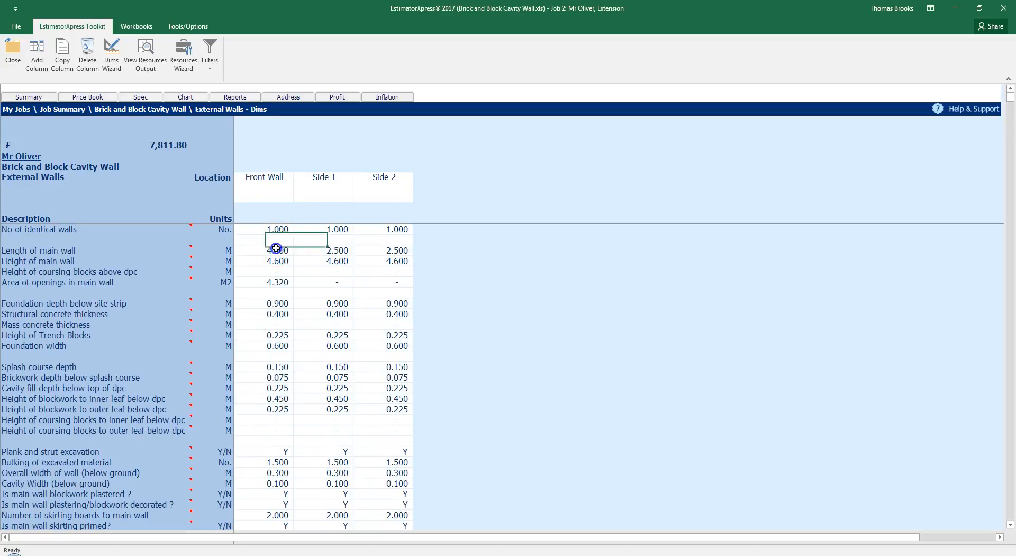
click(310, 251)
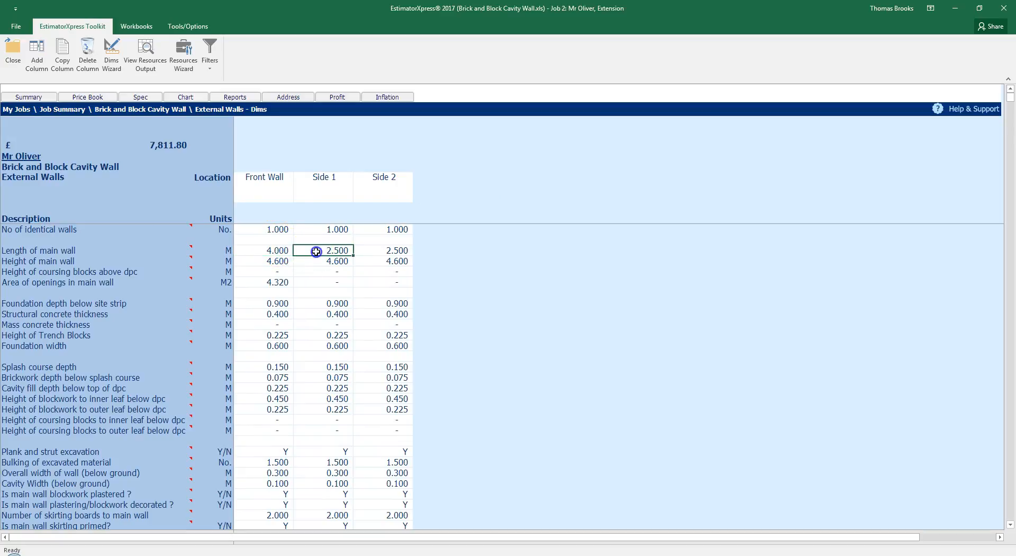
click(370, 251)
click(280, 252)
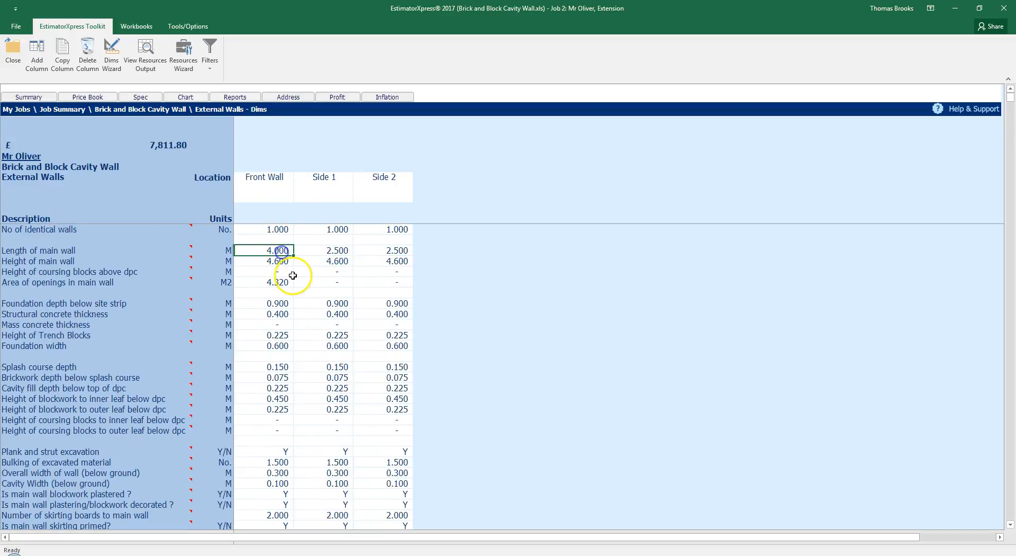
click(282, 262)
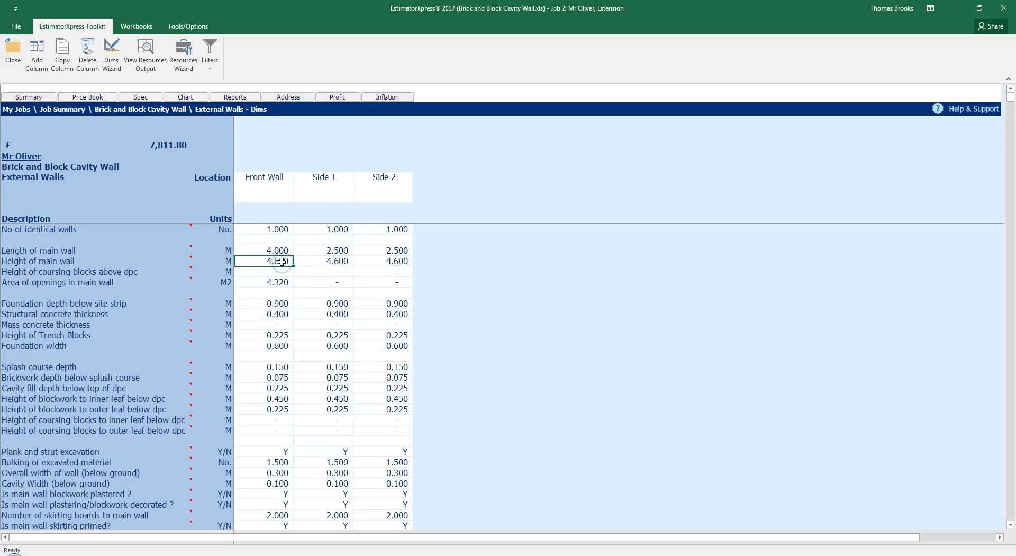
click(330, 262)
click(378, 263)
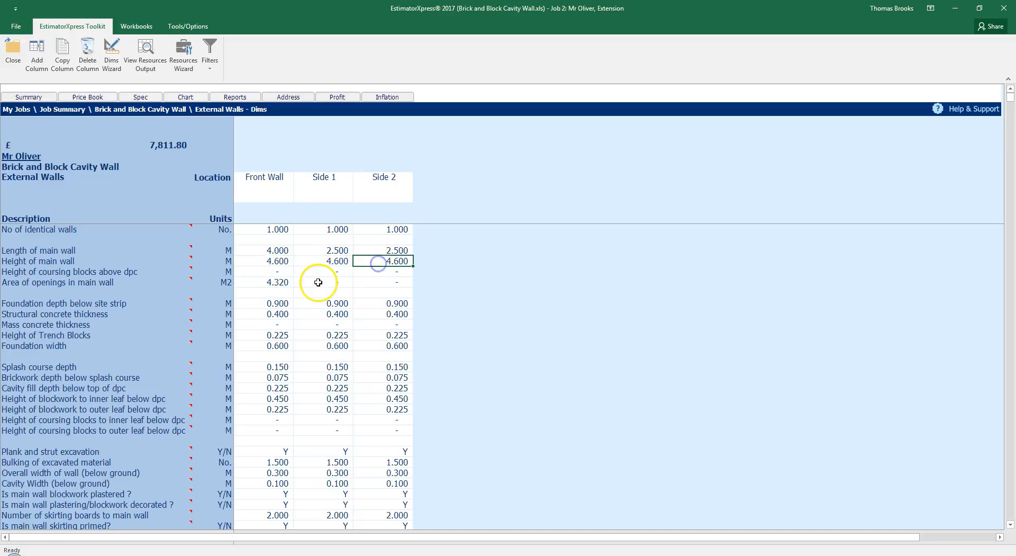
click(268, 284)
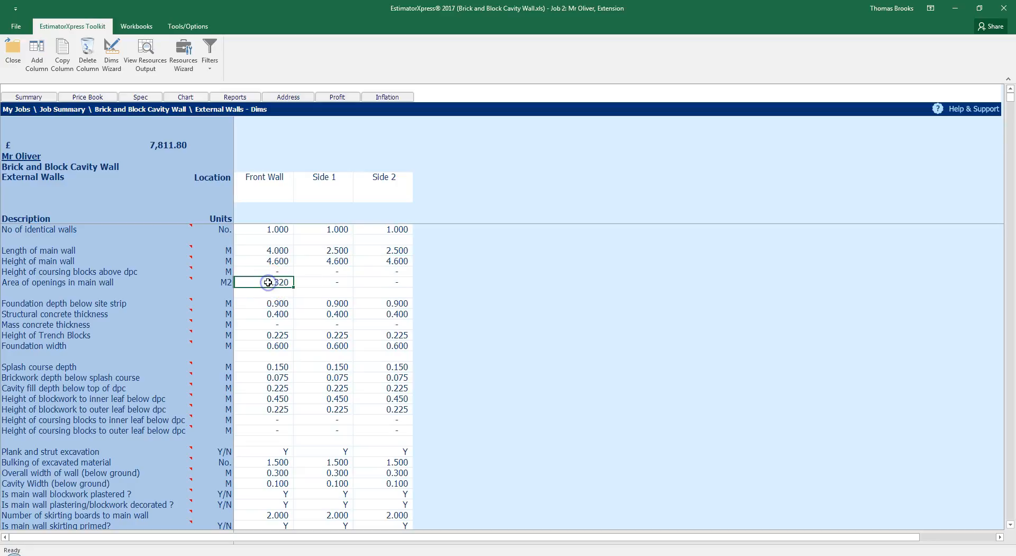
click(278, 303)
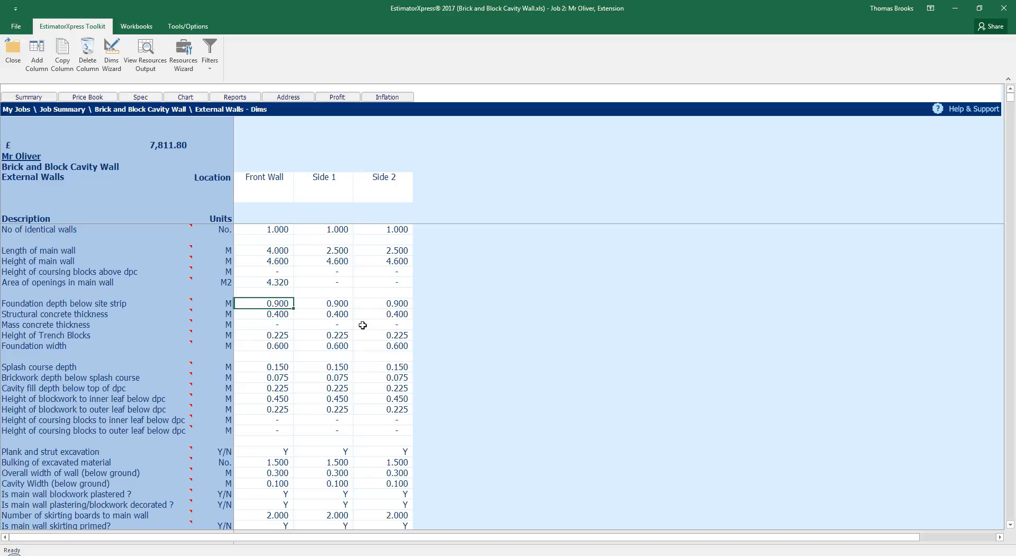
click(339, 283)
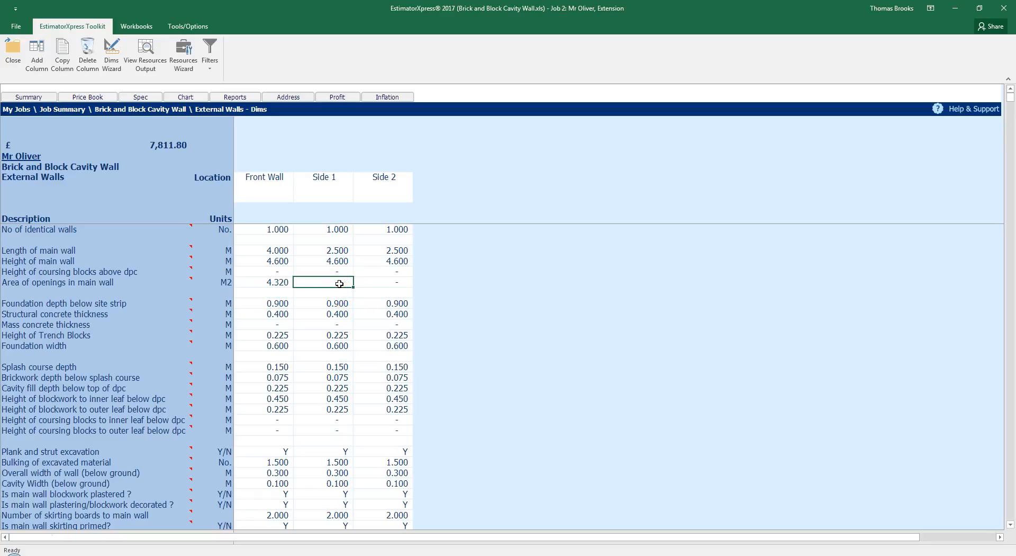
scroll(283, 291, down, 6)
scroll(285, 291, up, 6)
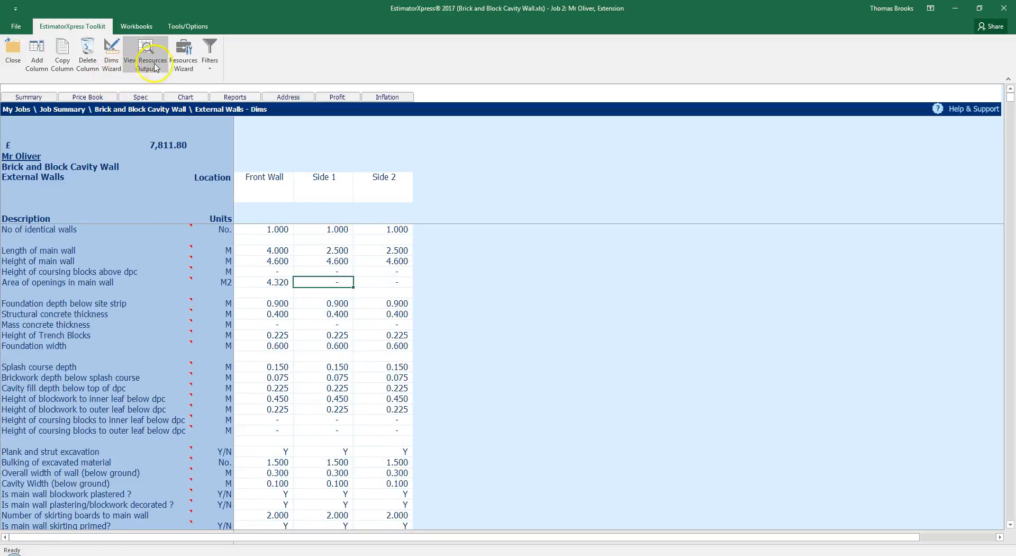
Review the foundation, footing and wall materials in the Resources Wizard, including the cavity insulation, and close it
click(180, 57)
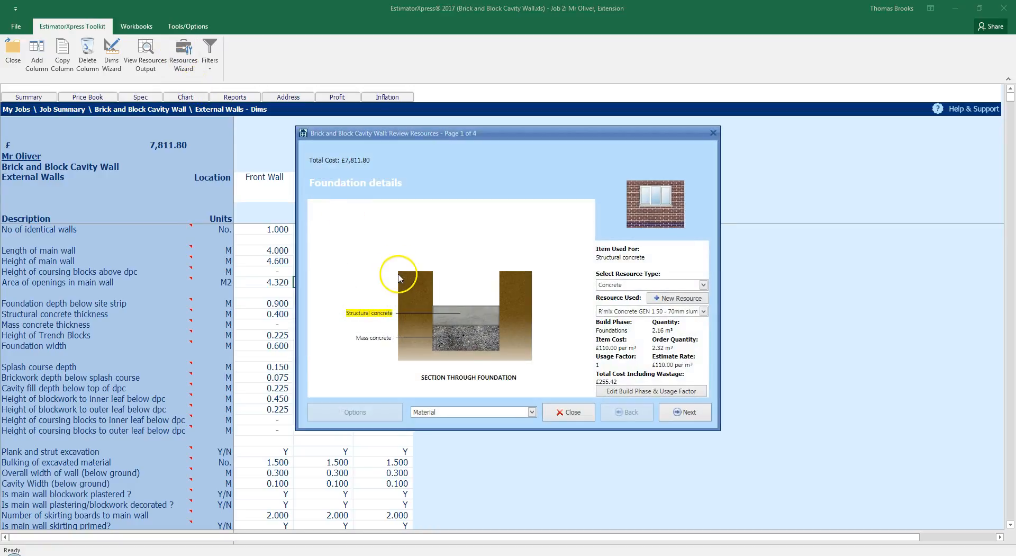
click(413, 248)
click(684, 413)
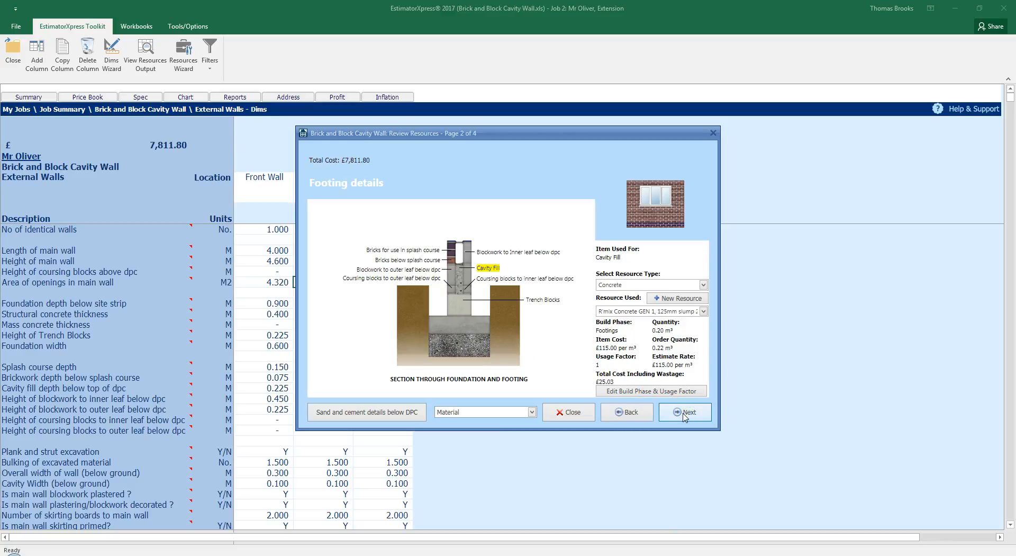
click(683, 413)
click(493, 300)
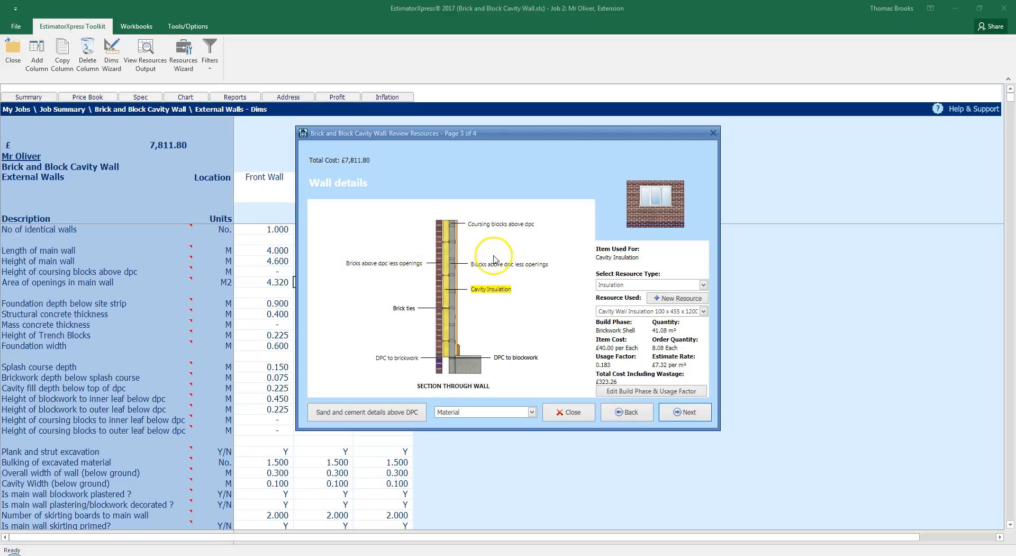
click(493, 298)
click(563, 413)
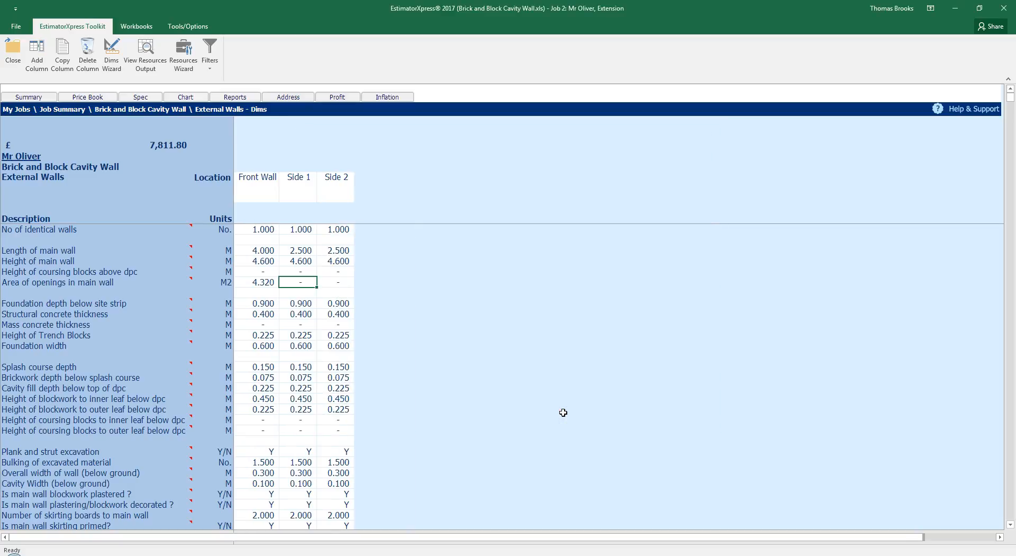
Open the resources output for the external walls and turn on highlighting of the selected line
click(146, 64)
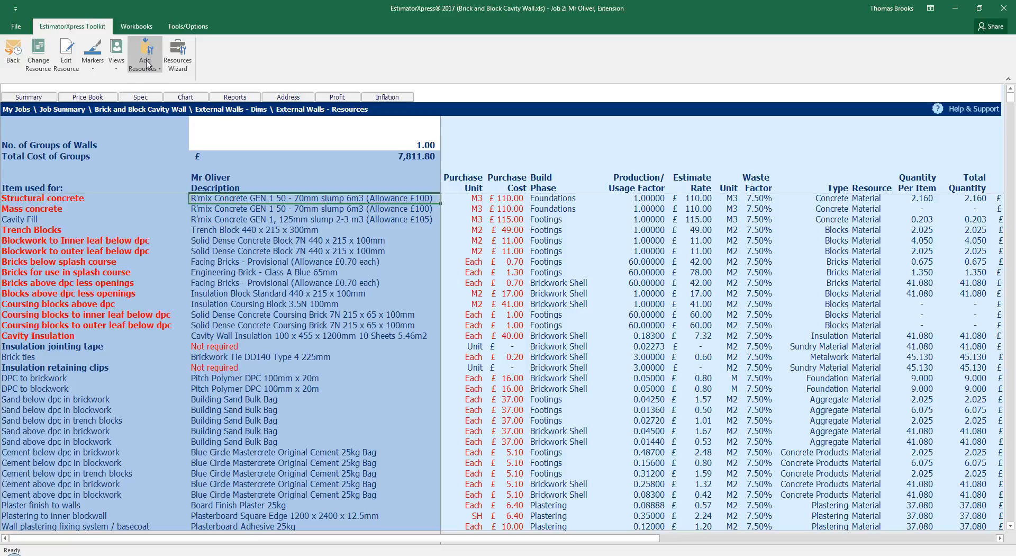
click(249, 239)
click(117, 50)
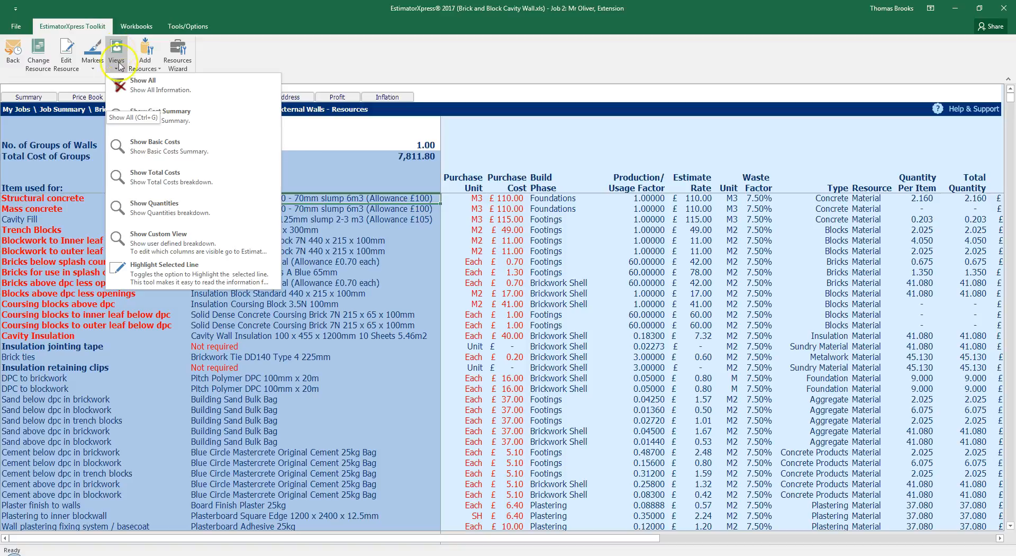
click(167, 272)
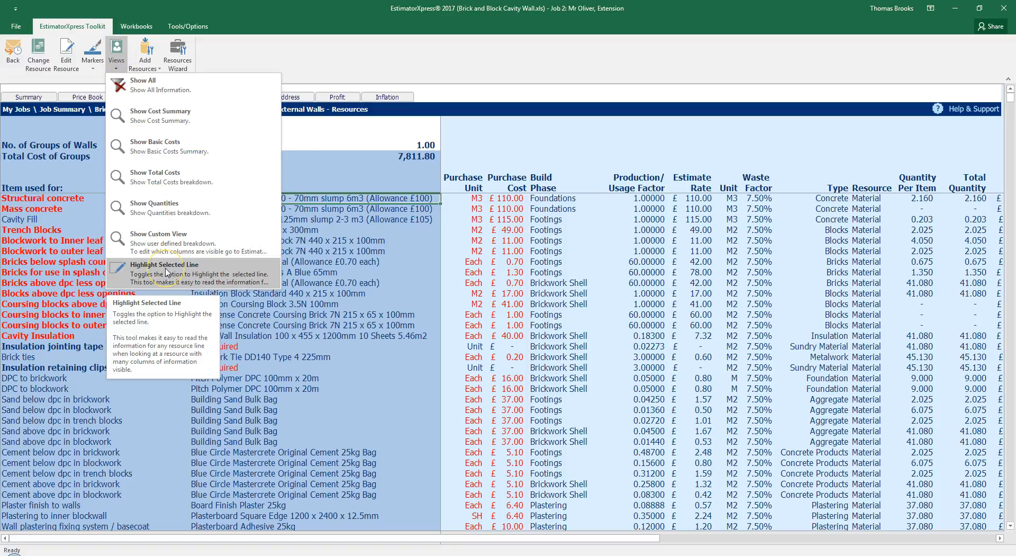
click(166, 272)
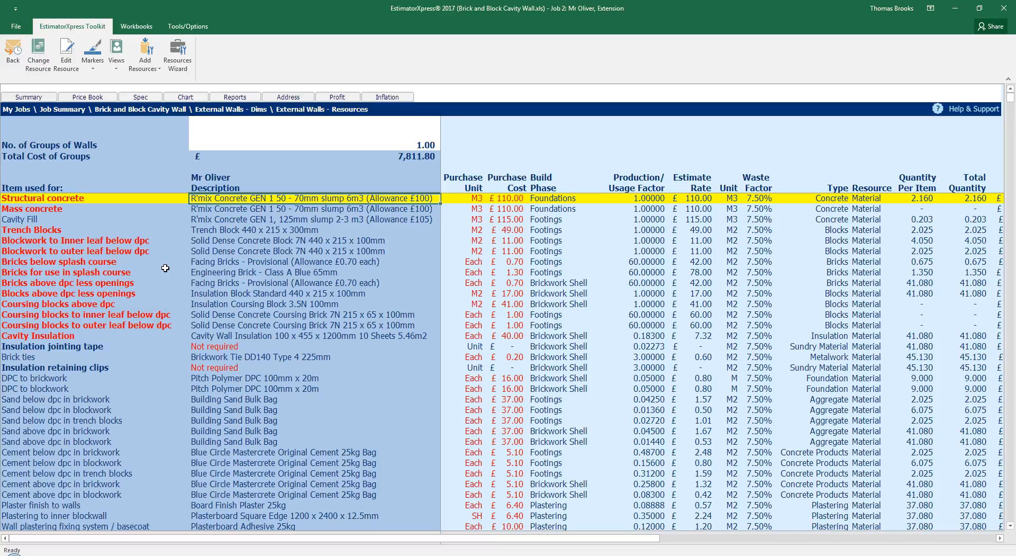
Change the resource for bricks above dpc less openings to Facing Bricks - Provisional (Allowance £0.75 each)
click(69, 284)
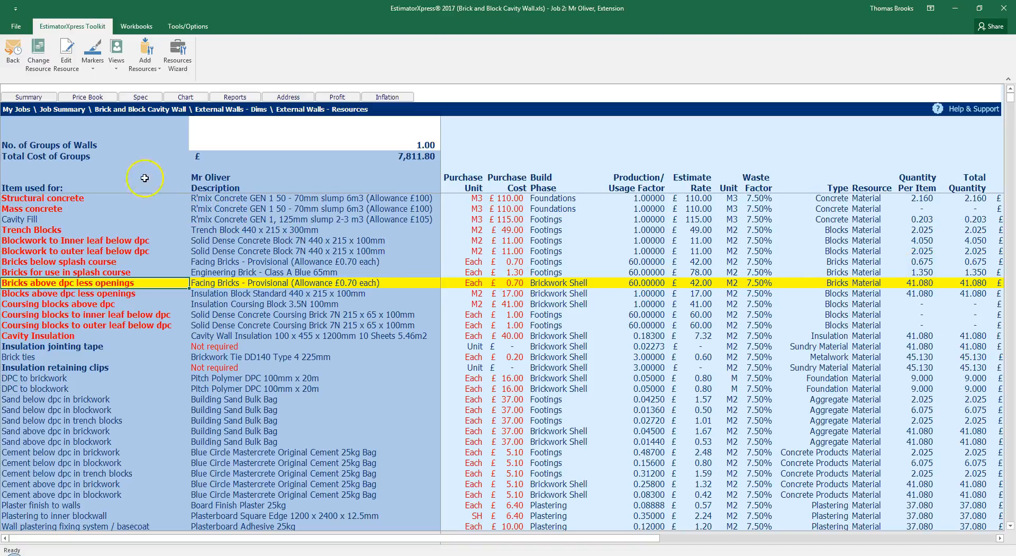
click(45, 54)
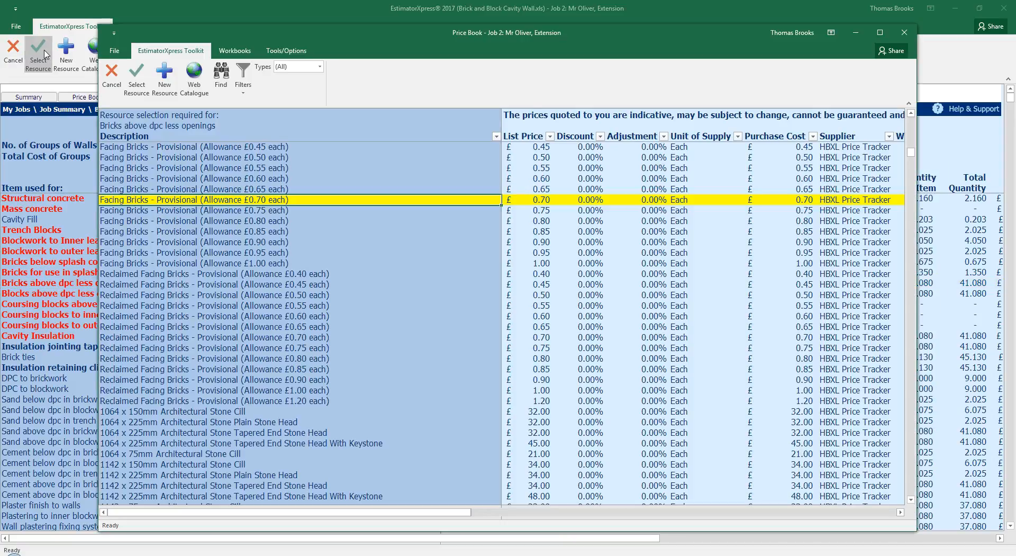
click(185, 211)
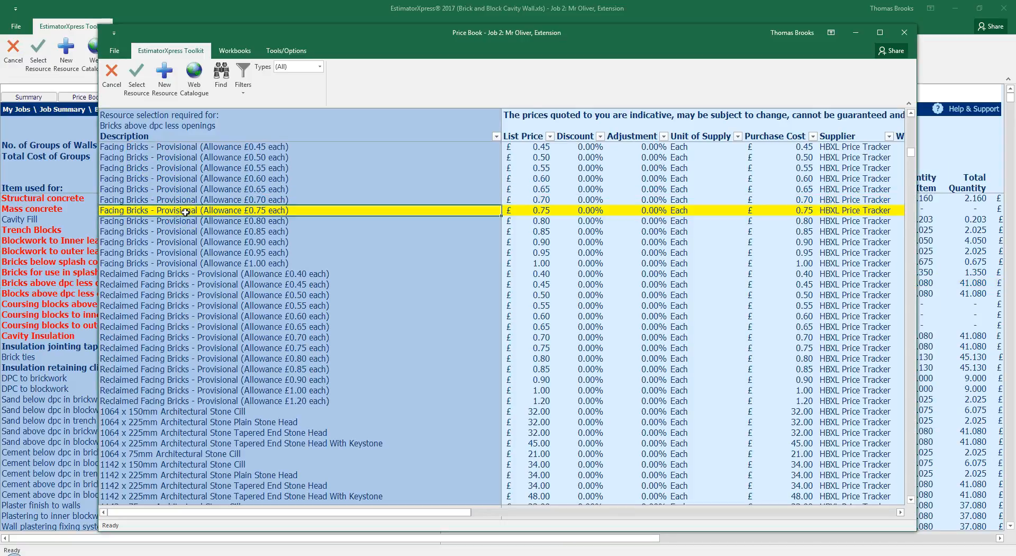
click(139, 85)
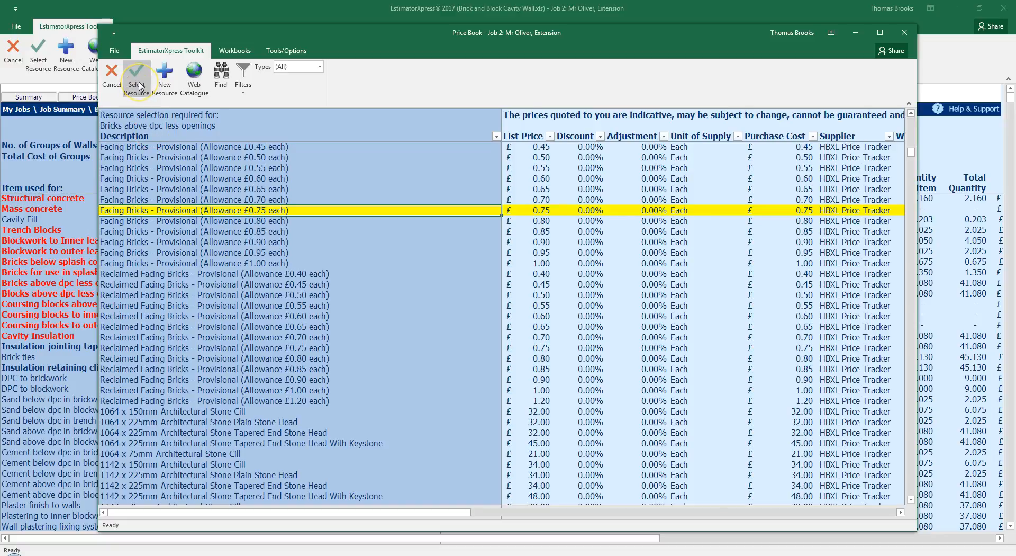
click(139, 85)
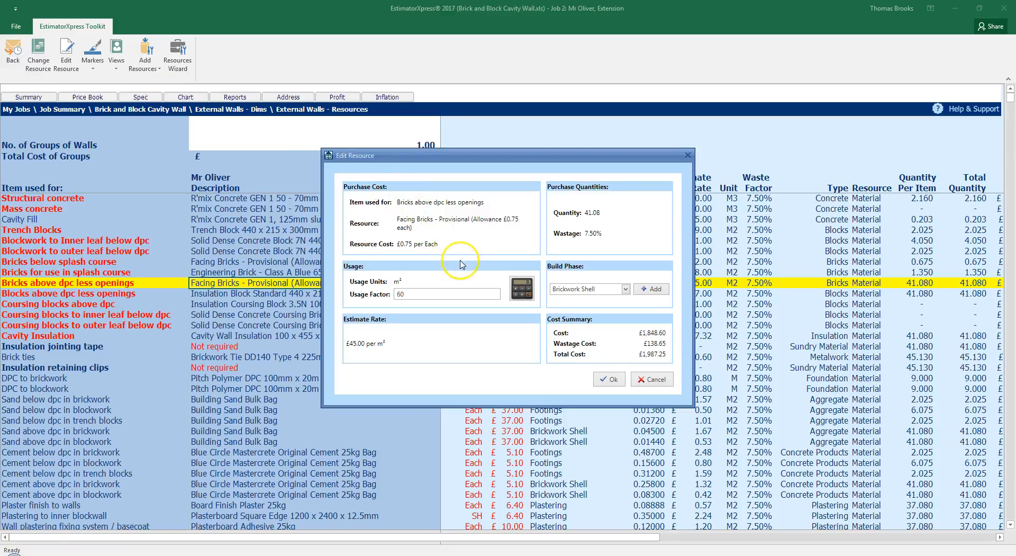
Check the facing bricks' usage calculation, keep the factor of 60 per m2 and accept the resource details
click(522, 294)
click(354, 228)
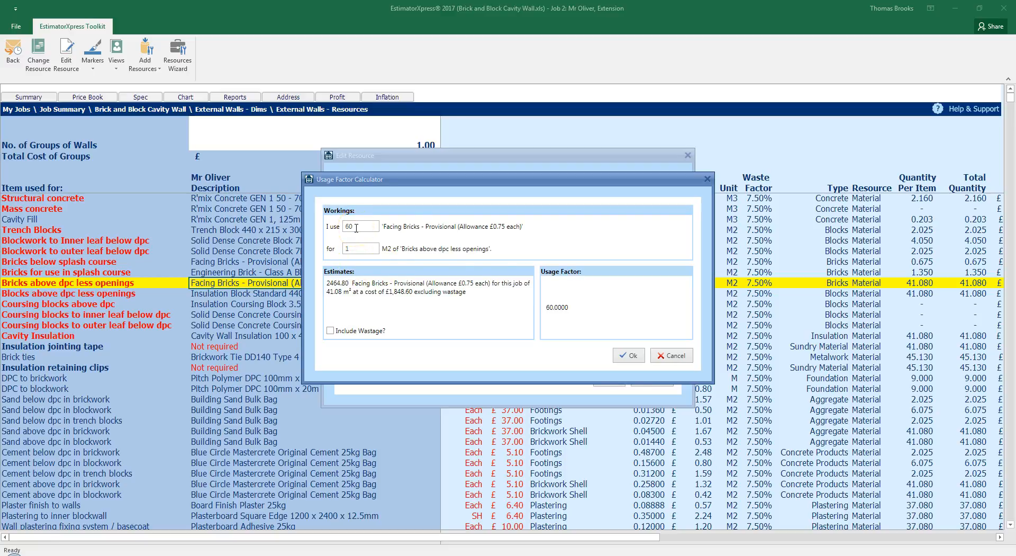
click(364, 249)
click(622, 354)
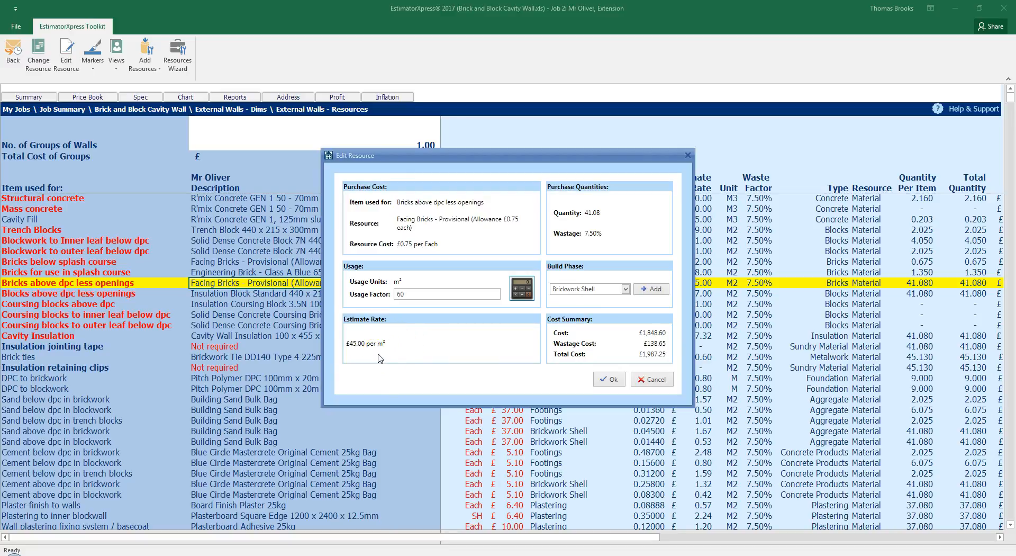
click(473, 329)
click(367, 354)
click(603, 379)
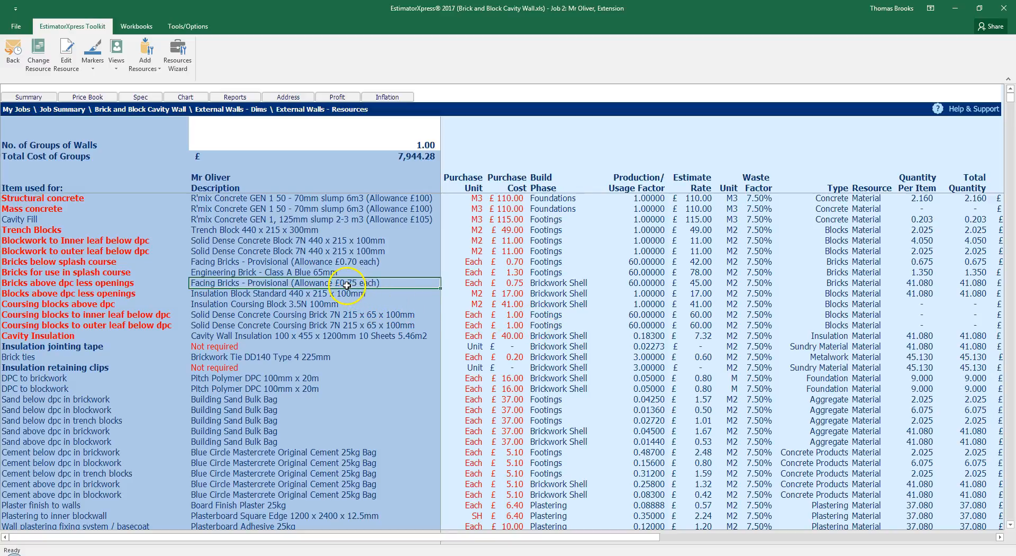
Show the cost summary for the external wall resources and check the cavity insulation and above-dpc facing brick costs
click(325, 336)
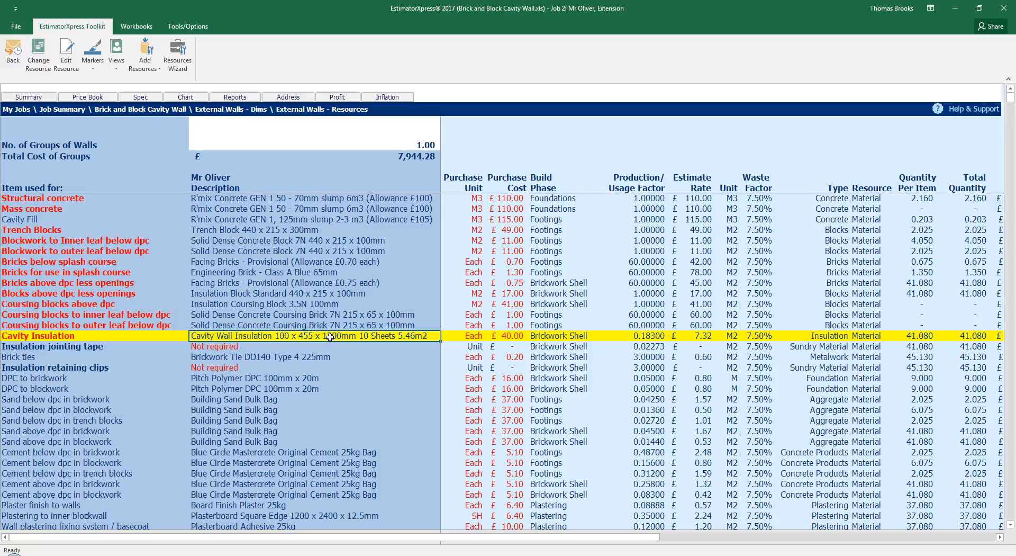
click(333, 338)
click(379, 338)
click(114, 57)
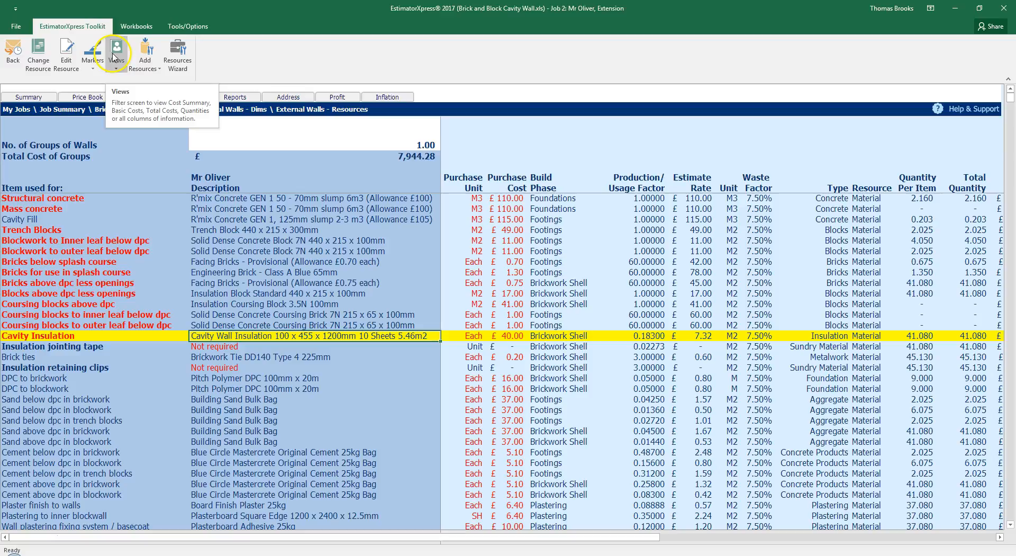
click(115, 57)
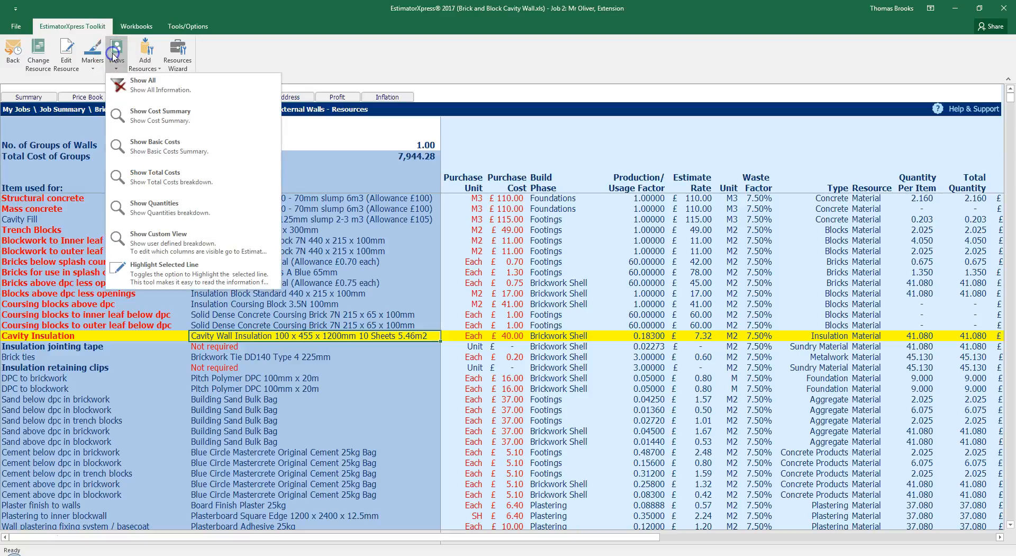
click(147, 120)
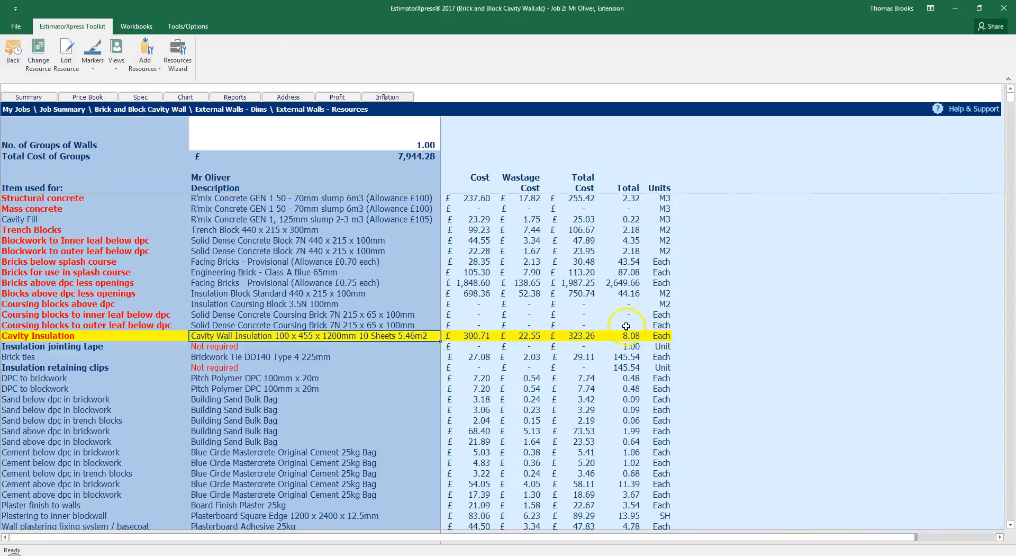
click(582, 335)
click(582, 283)
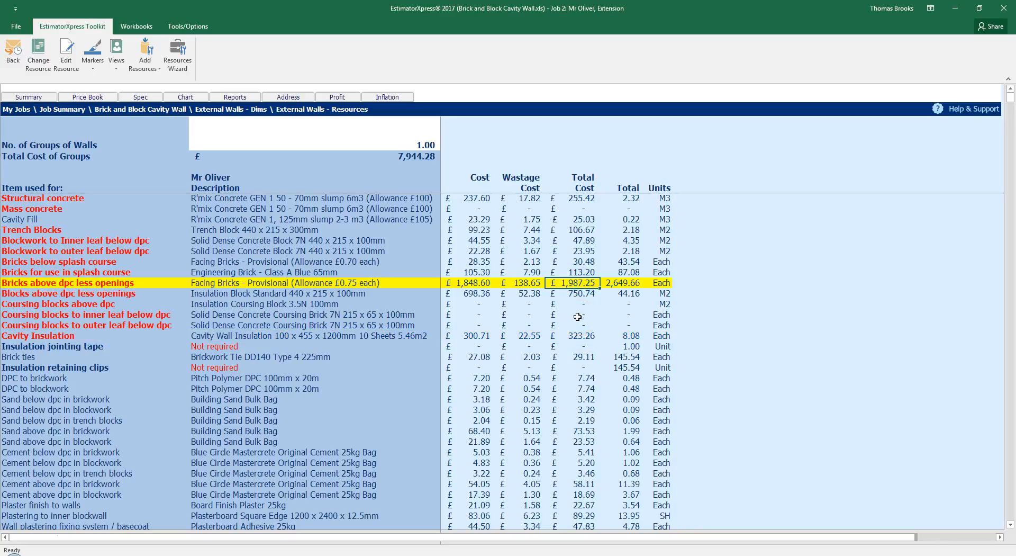
Switch the external wall resources to the quantities breakdown and check the total number of facing bricks above dpc
click(116, 49)
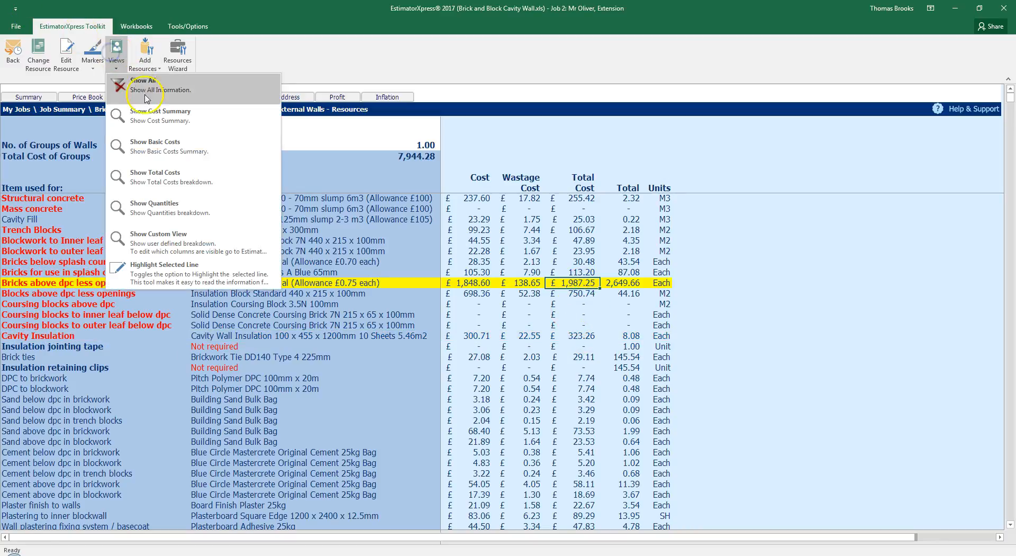
click(177, 208)
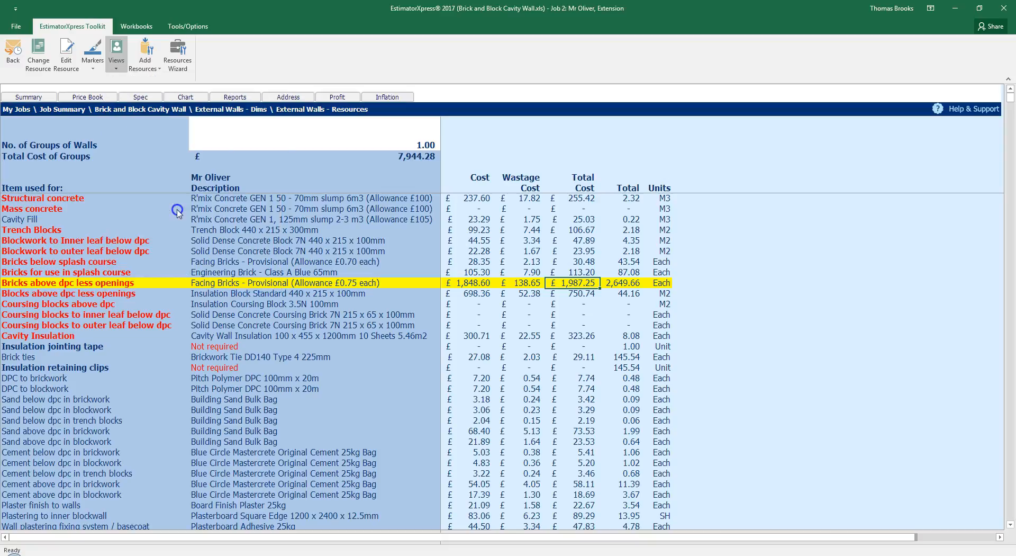
click(614, 284)
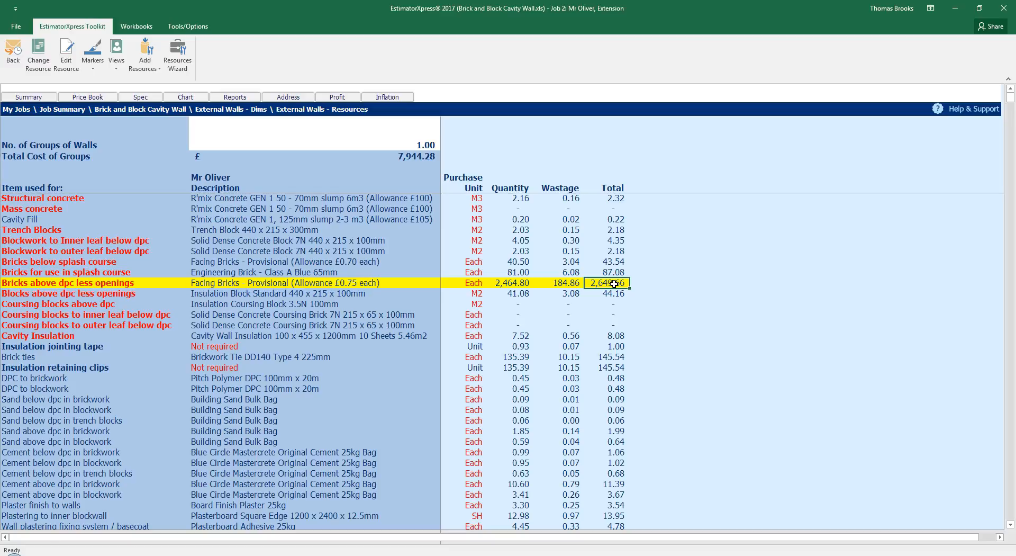
click(489, 303)
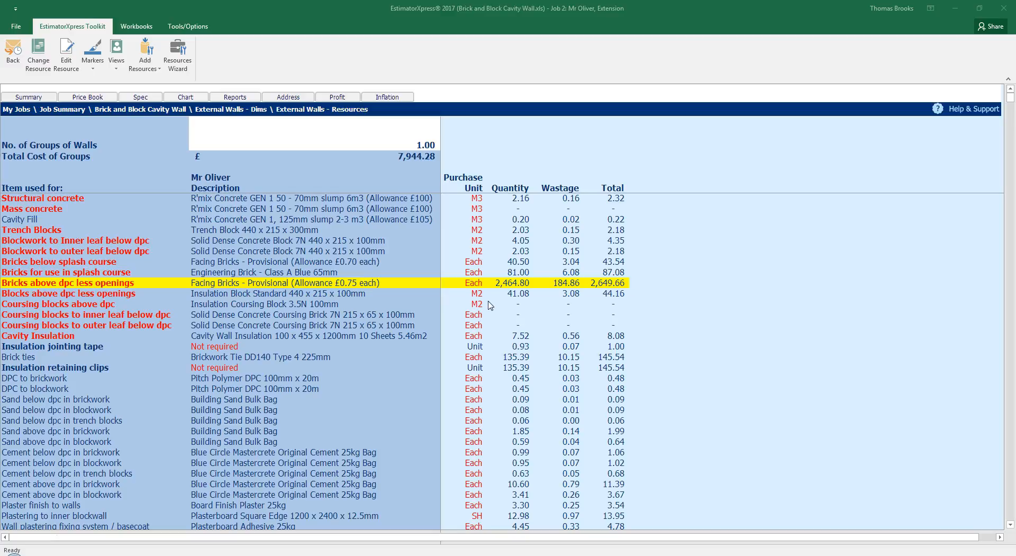
click(486, 305)
Leave the External Walls worksheet and close the Brick and Block Cavity Wall workbook, marking it as complete
click(12, 49)
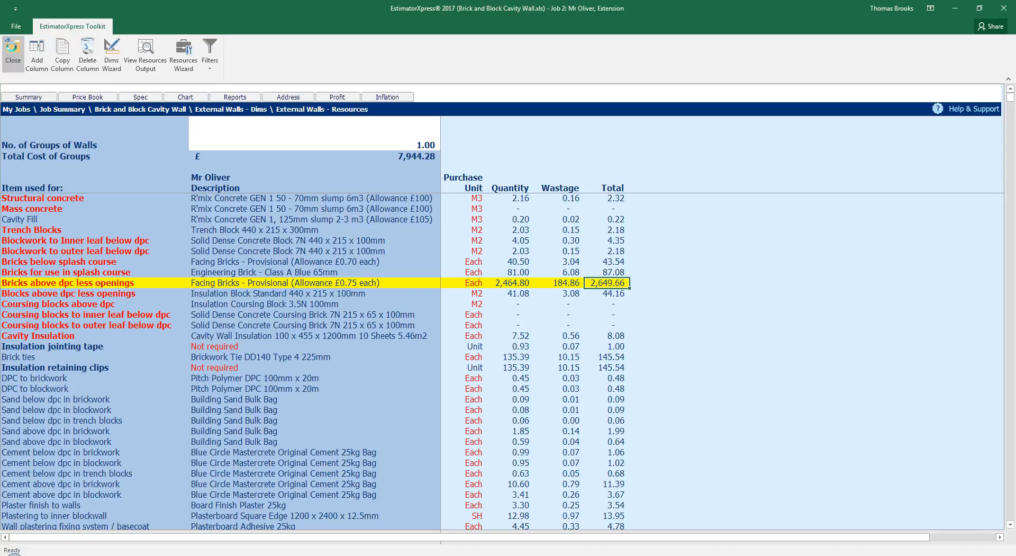
click(15, 57)
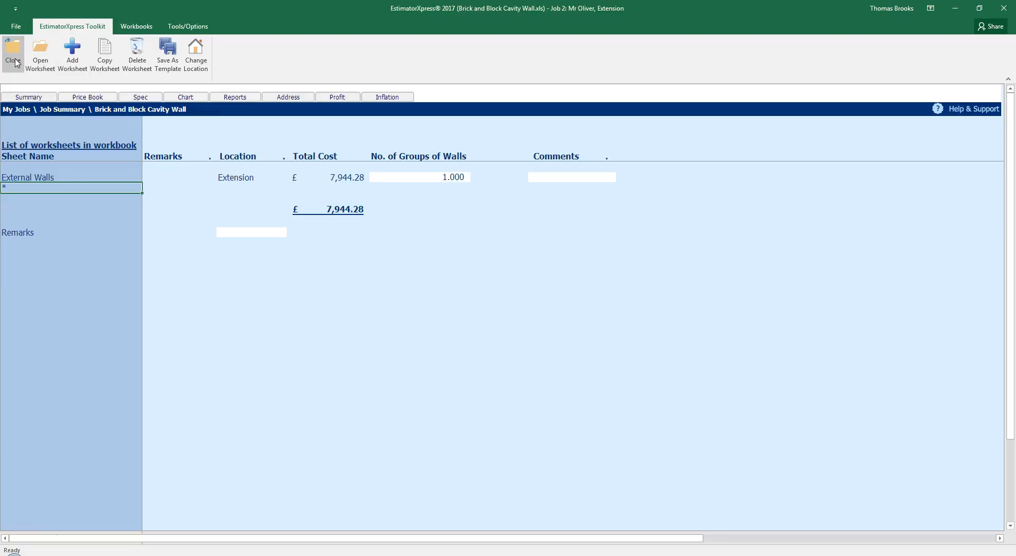
click(15, 59)
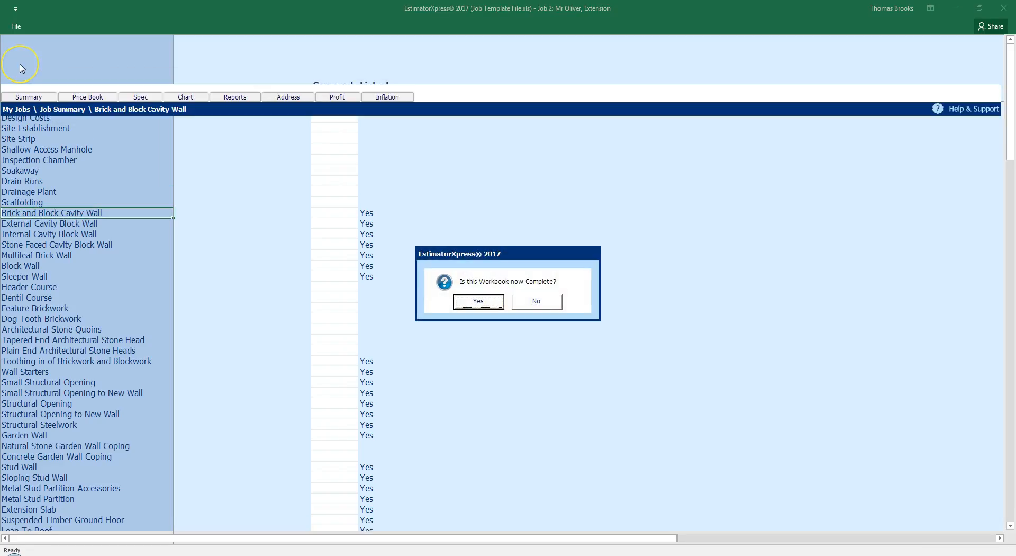
click(459, 303)
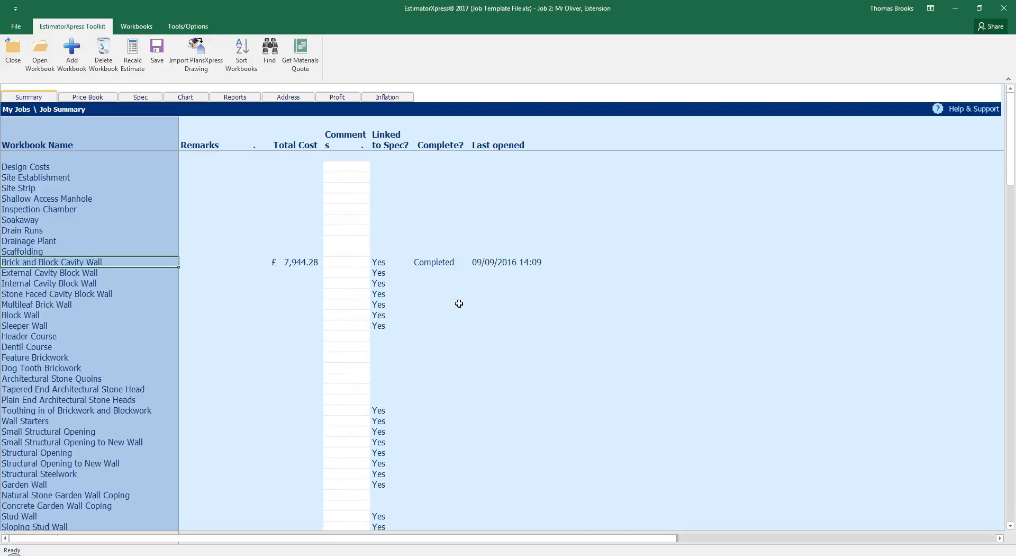
Add the comment "3 walls" to Brick and Block Cavity Wall in the job summary and check its completion status and last opened date
click(353, 263)
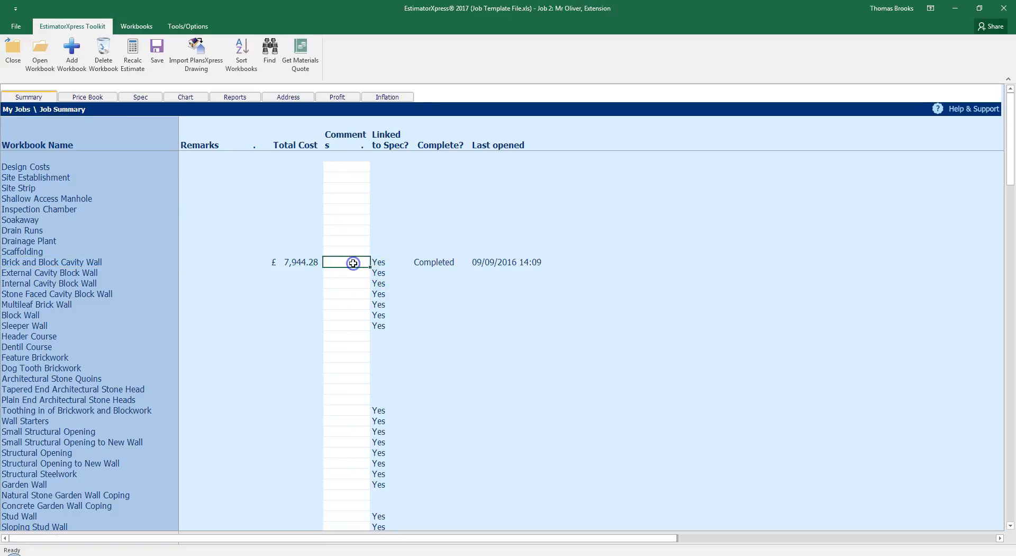
text(3 walls)
click(358, 263)
click(497, 263)
click(452, 264)
click(460, 265)
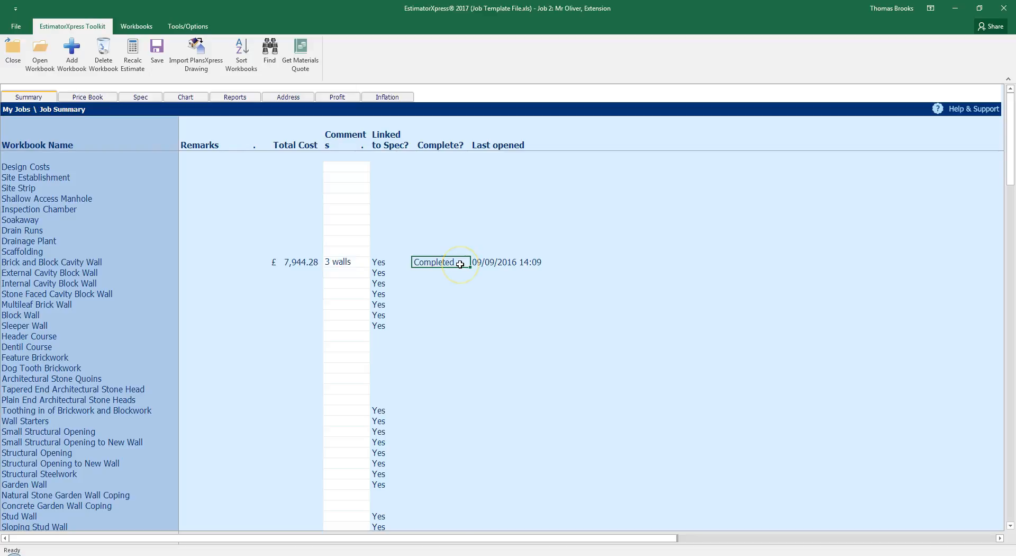
click(523, 261)
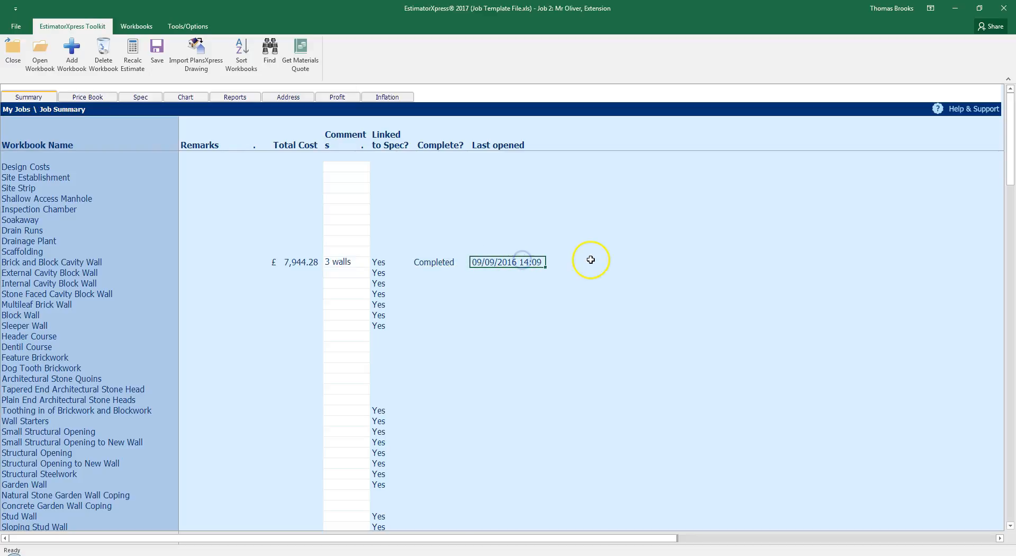